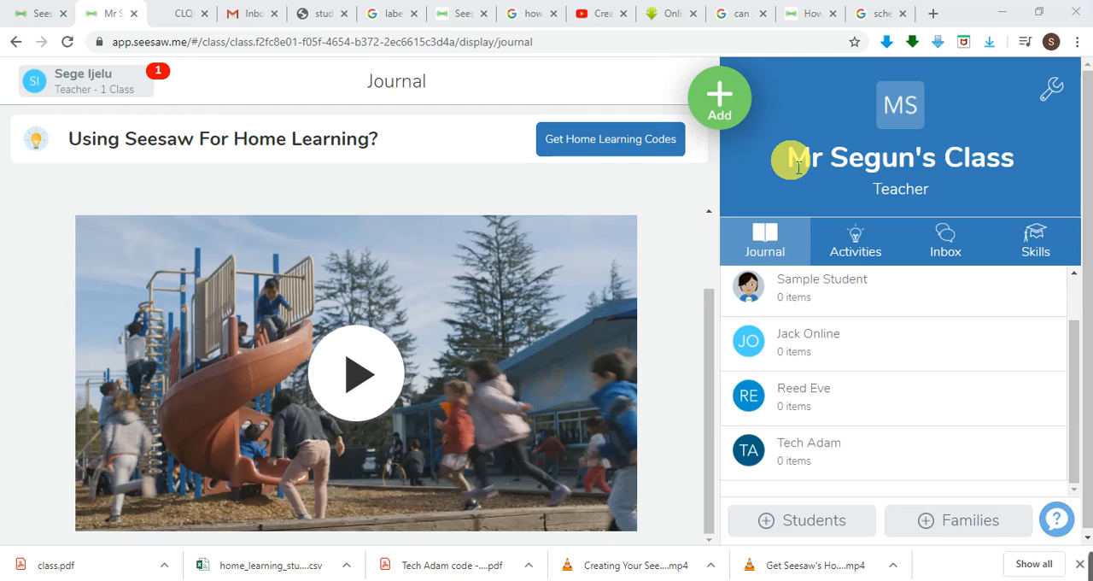
Look through the class's Activities, Inbox and Skills sections and return to the Journal.
drag(786, 159, 1014, 164)
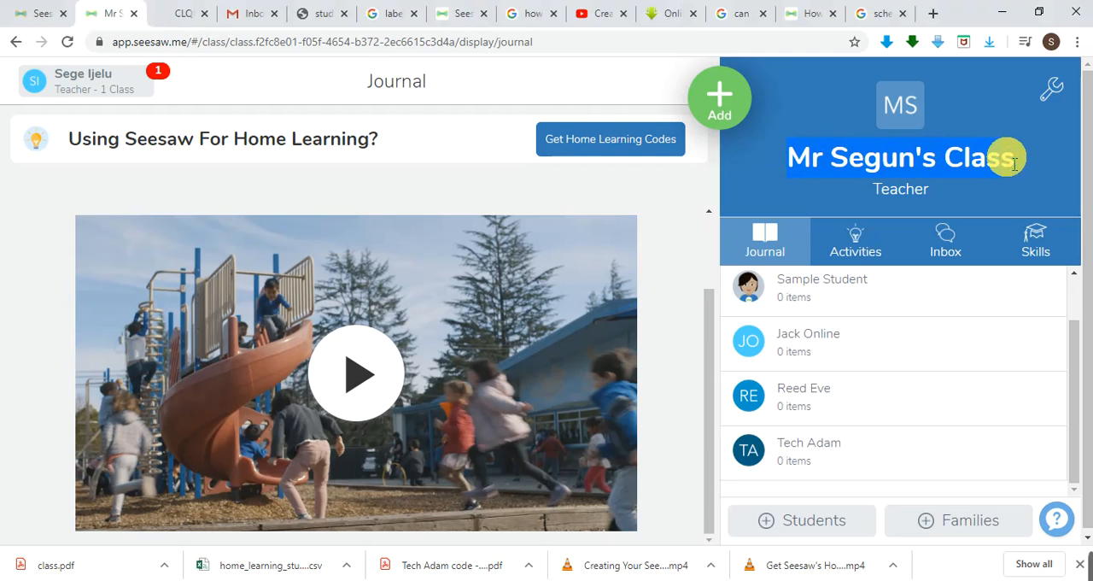
click(967, 178)
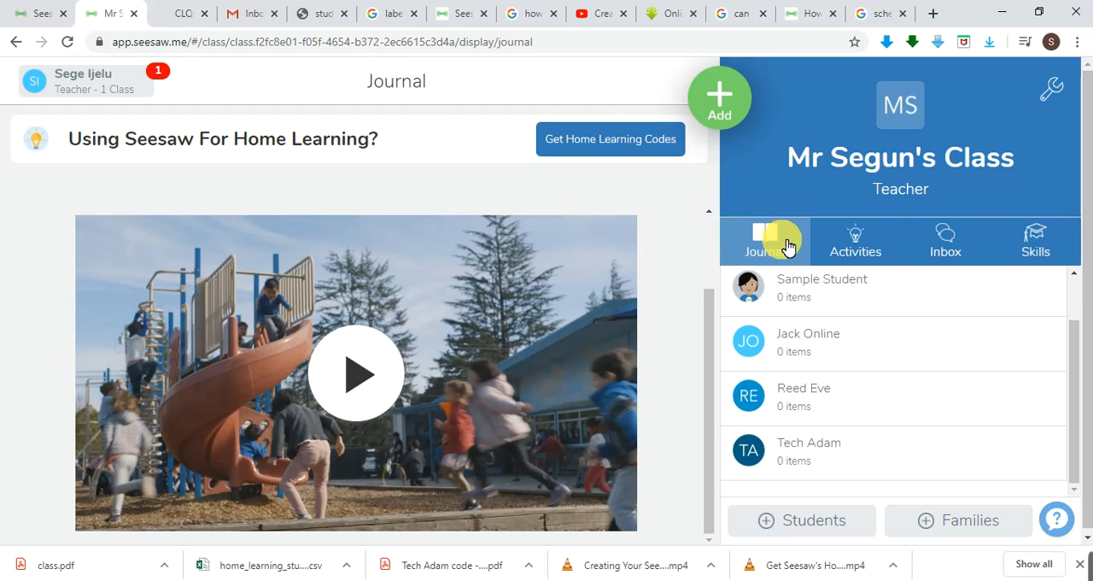
click(857, 246)
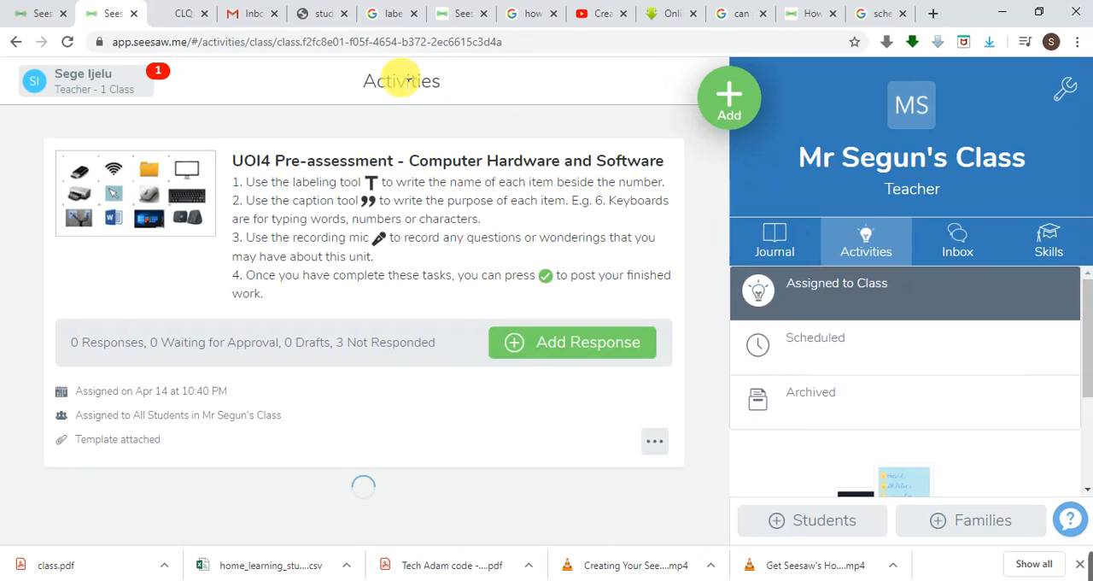
click(951, 241)
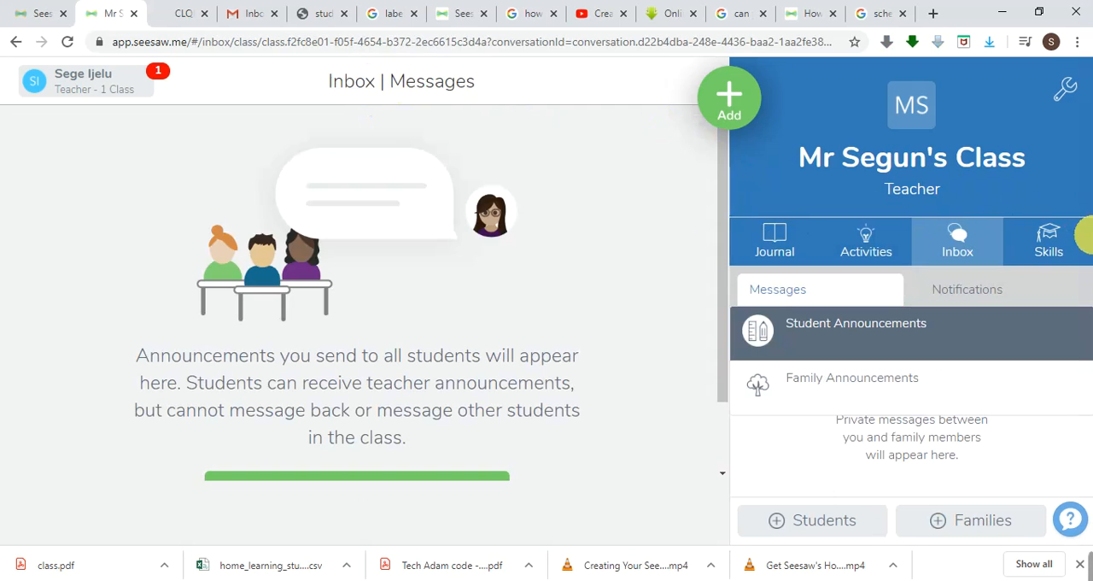
click(1056, 243)
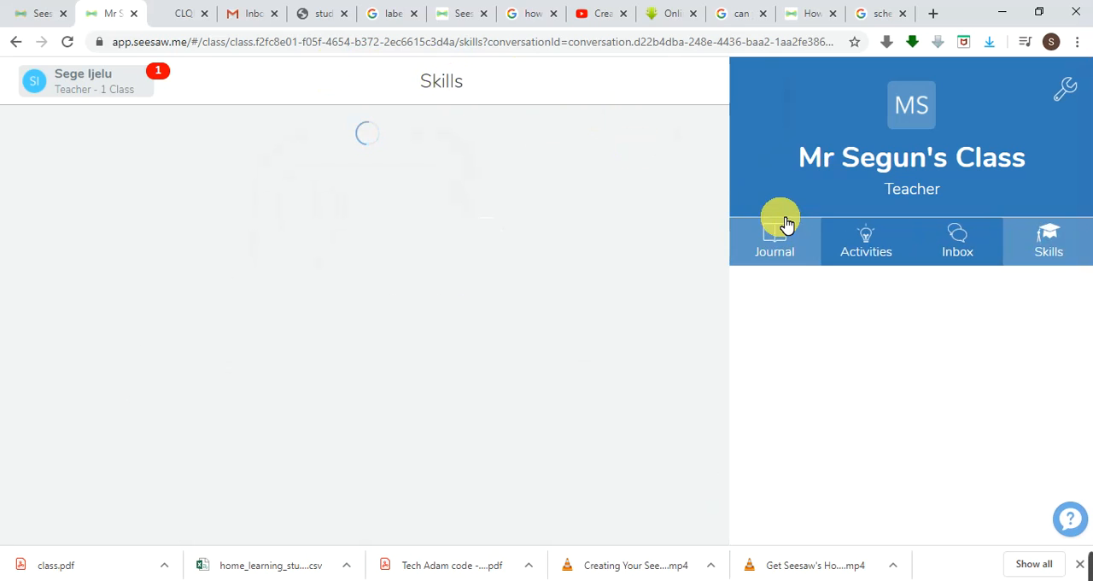
click(780, 237)
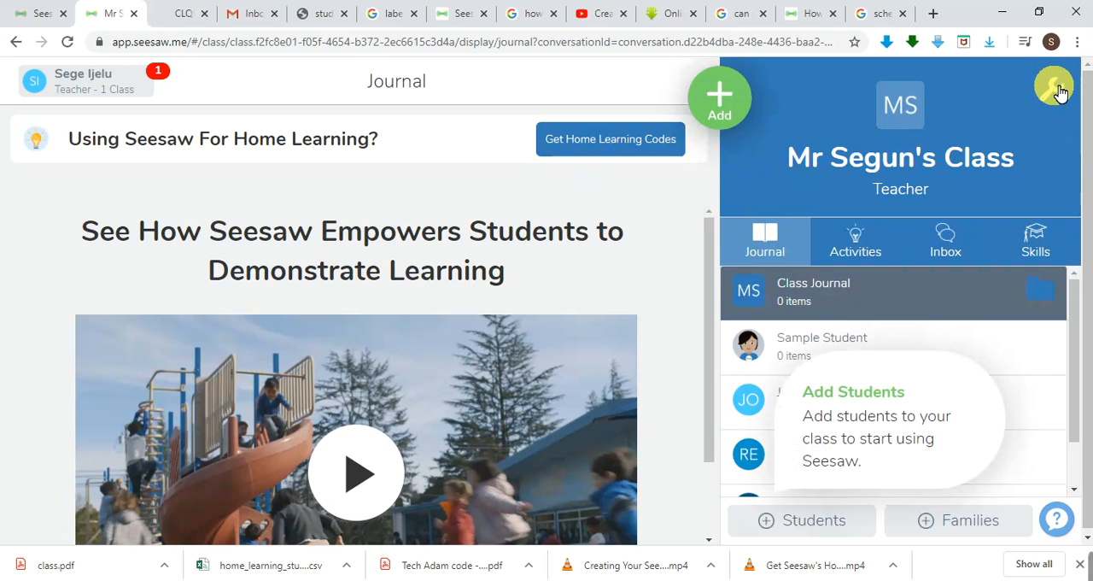
Open the class settings and examine the class name editor and the grade level options without changing either.
click(1059, 93)
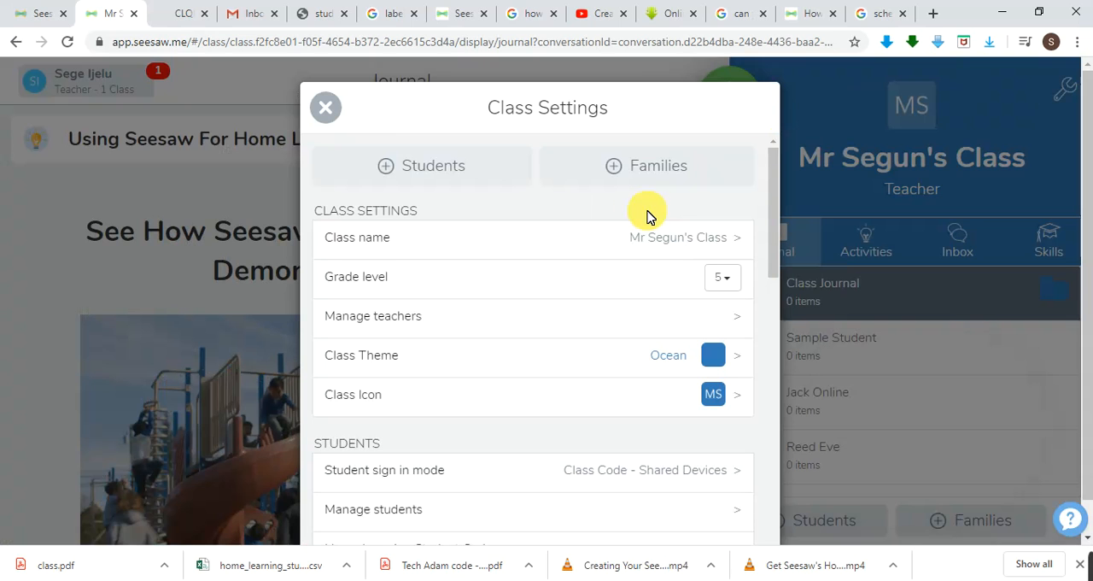
click(739, 245)
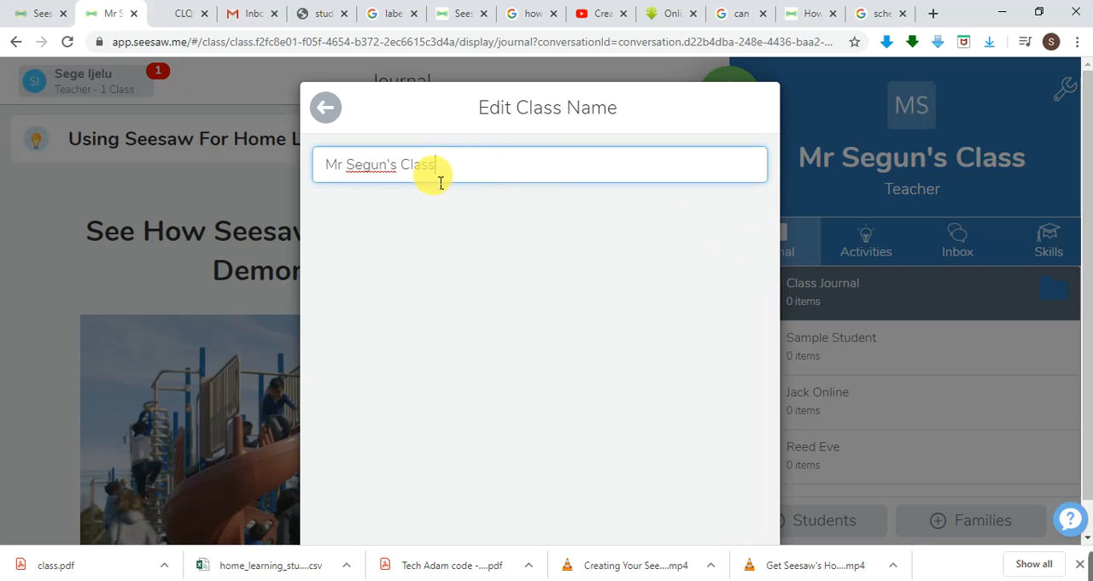
scroll(499, 342, down, 1)
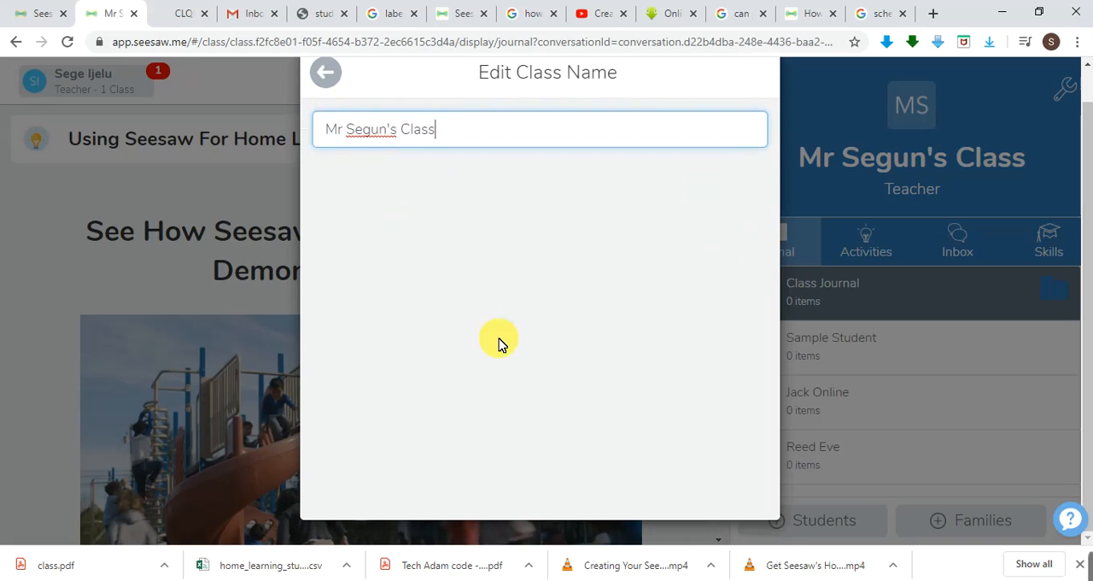
click(328, 74)
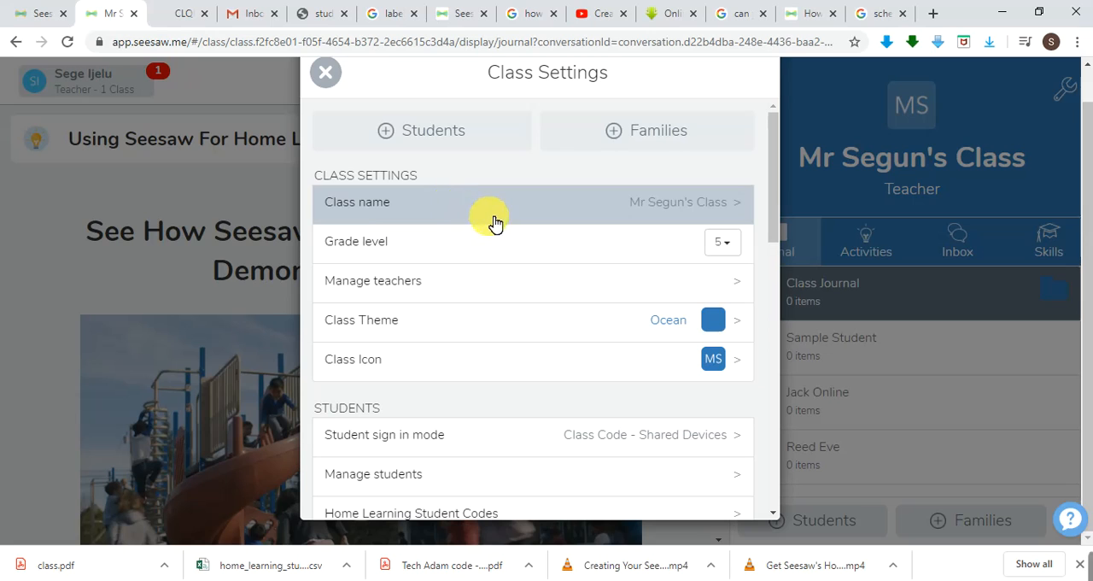
click(728, 246)
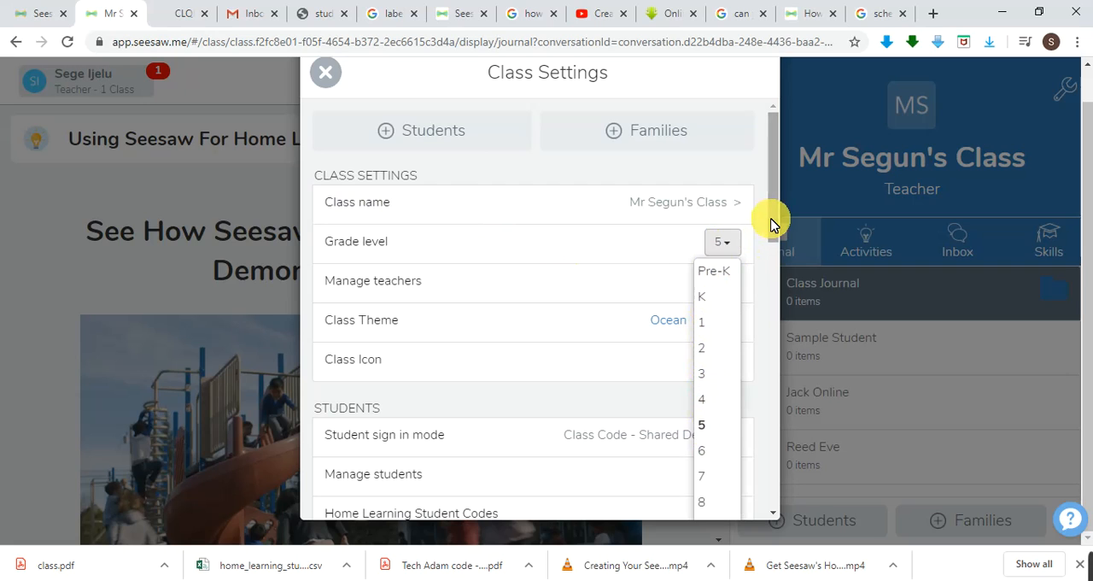
click(740, 242)
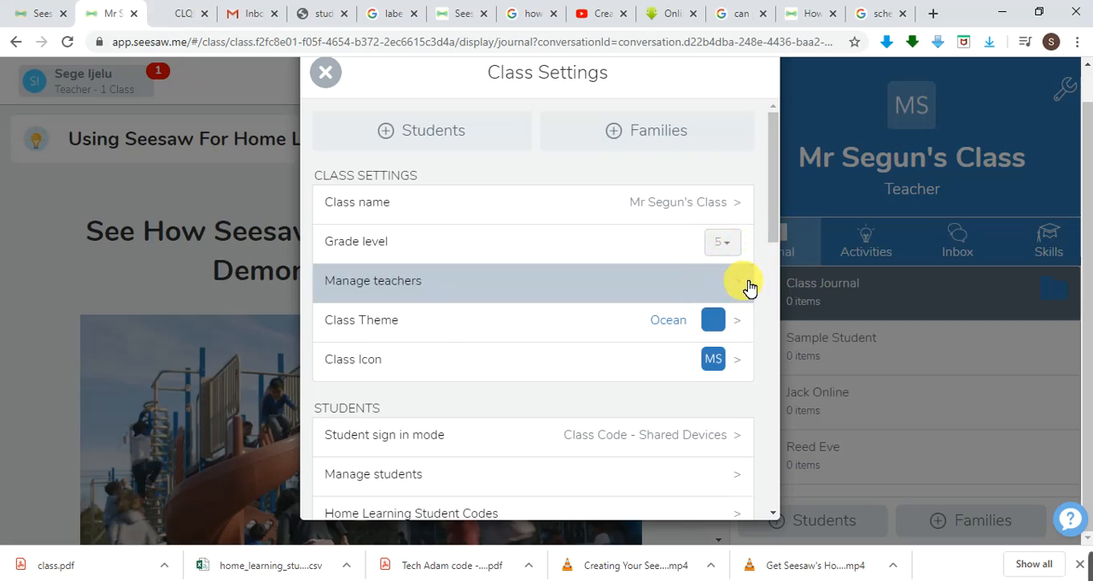
Open the teacher management settings and try out the invitation email field with a partial address, clearing it again.
click(748, 287)
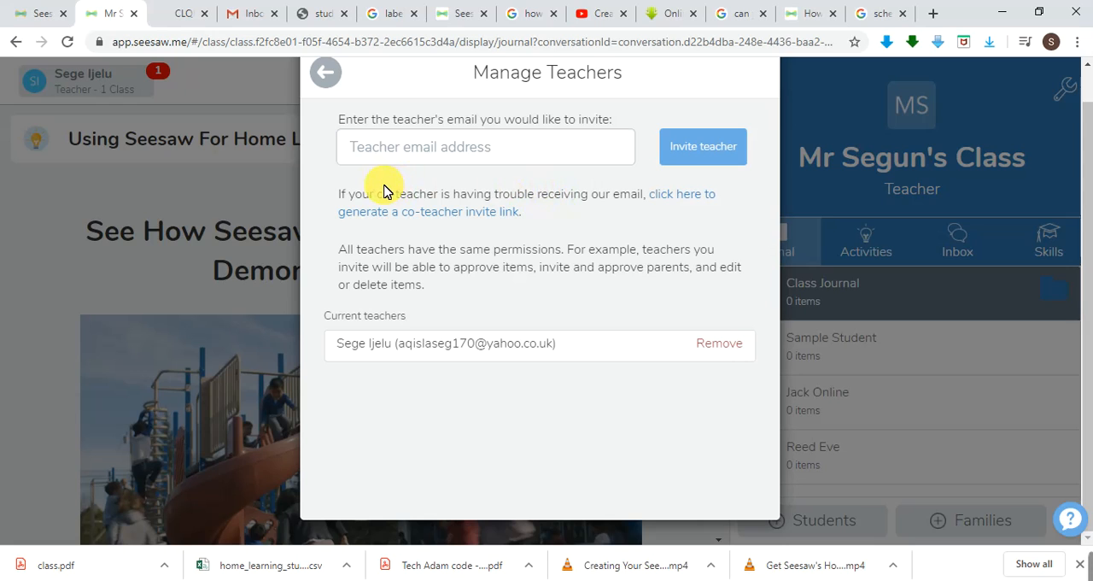
drag(378, 198, 438, 200)
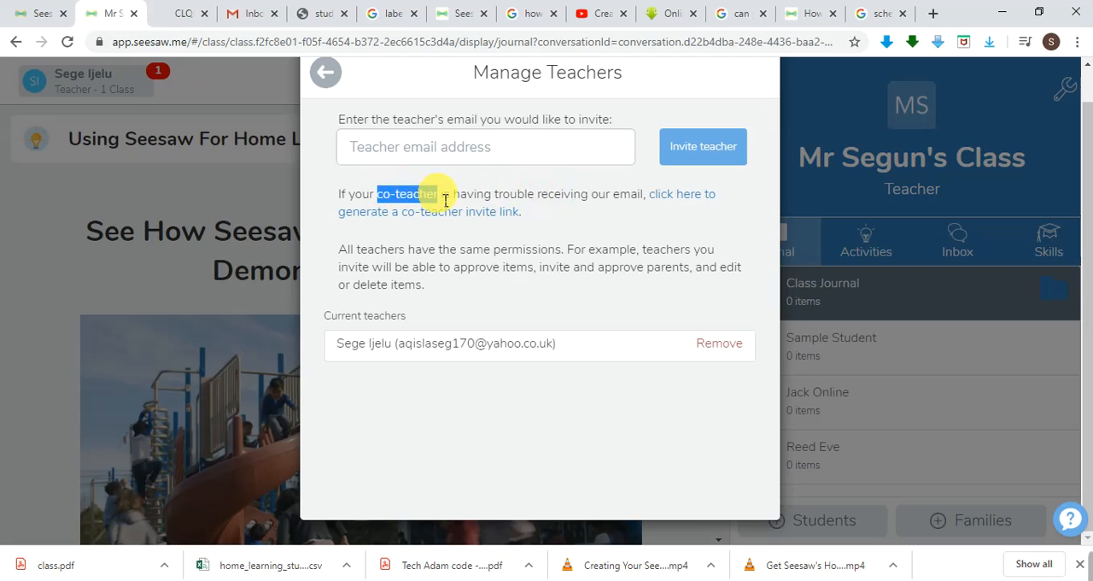
click(408, 149)
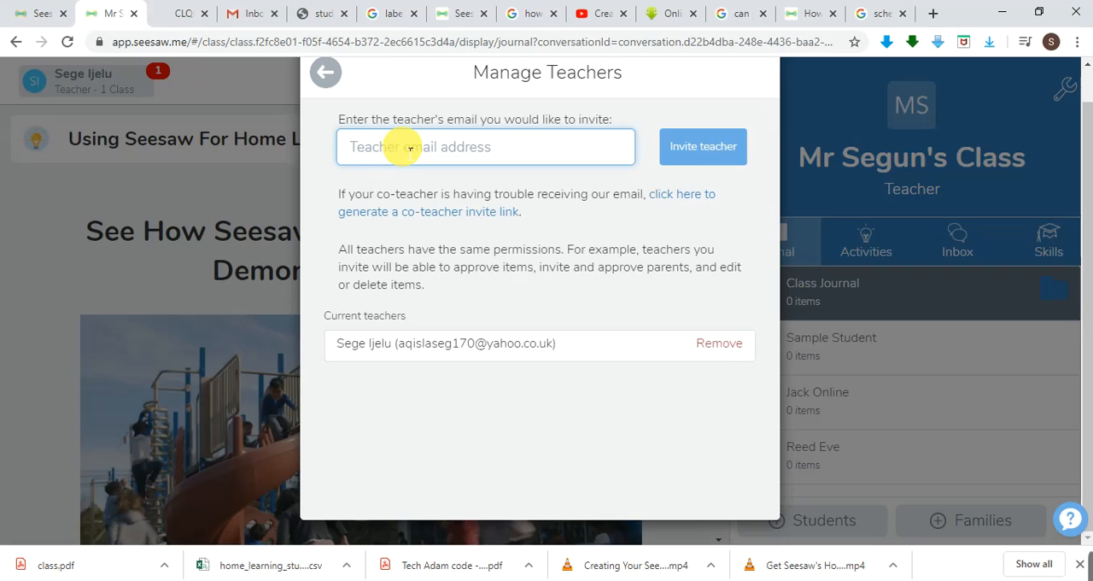
text(a)
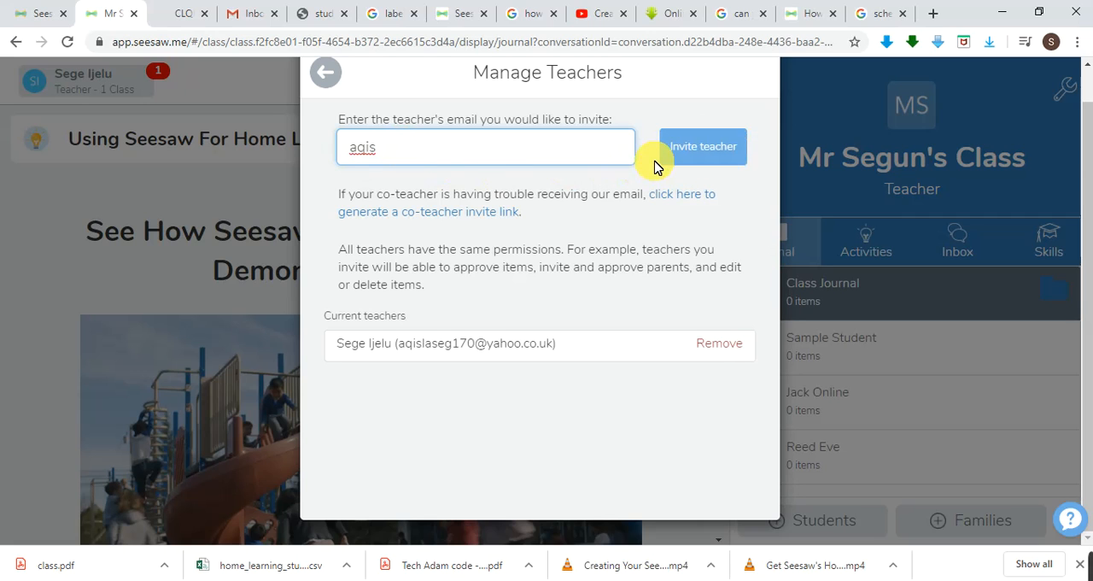
key(BackSpace)
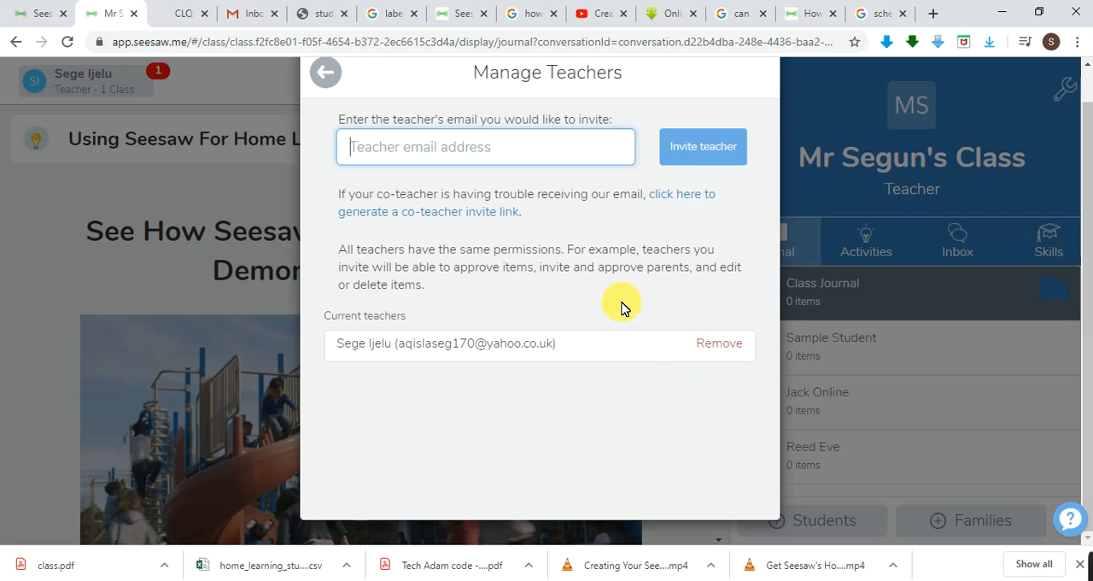
Generate a co-teacher invite link, select its full address, and return to the class settings.
click(685, 199)
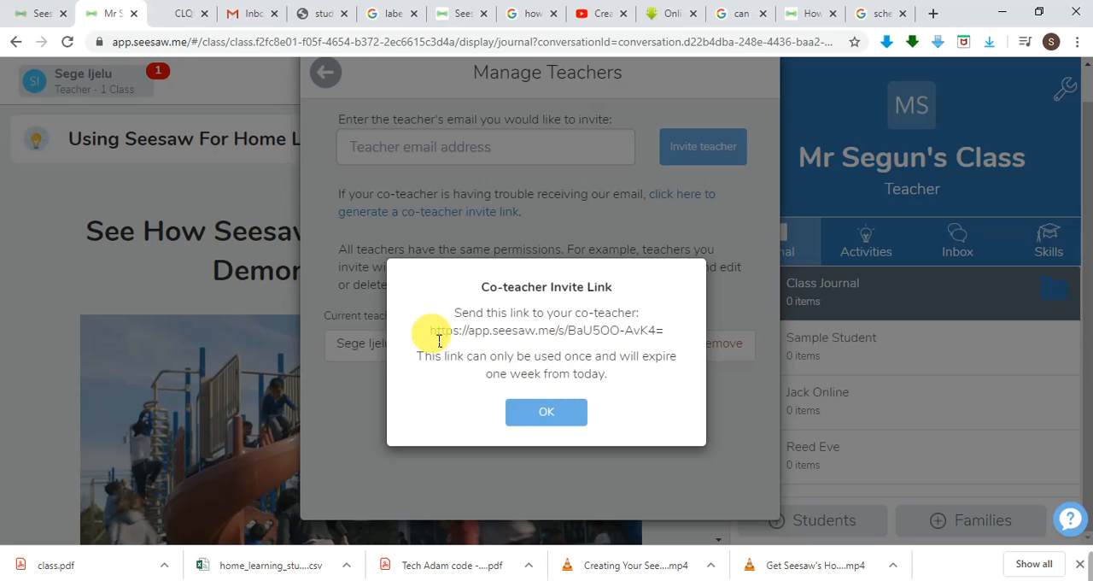
drag(432, 339, 445, 340)
drag(479, 336, 671, 331)
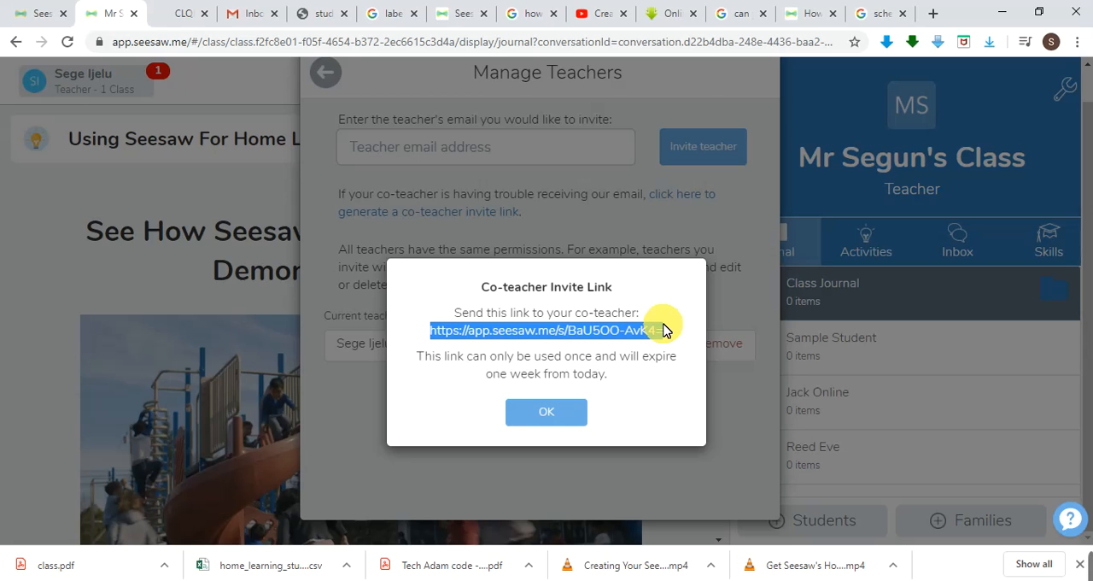
click(548, 414)
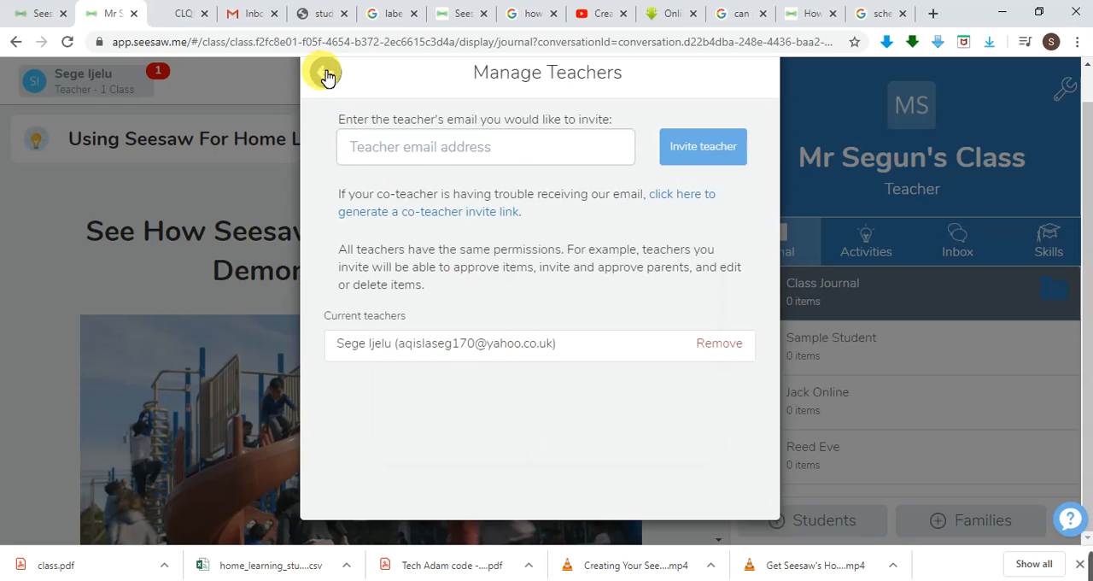
click(435, 158)
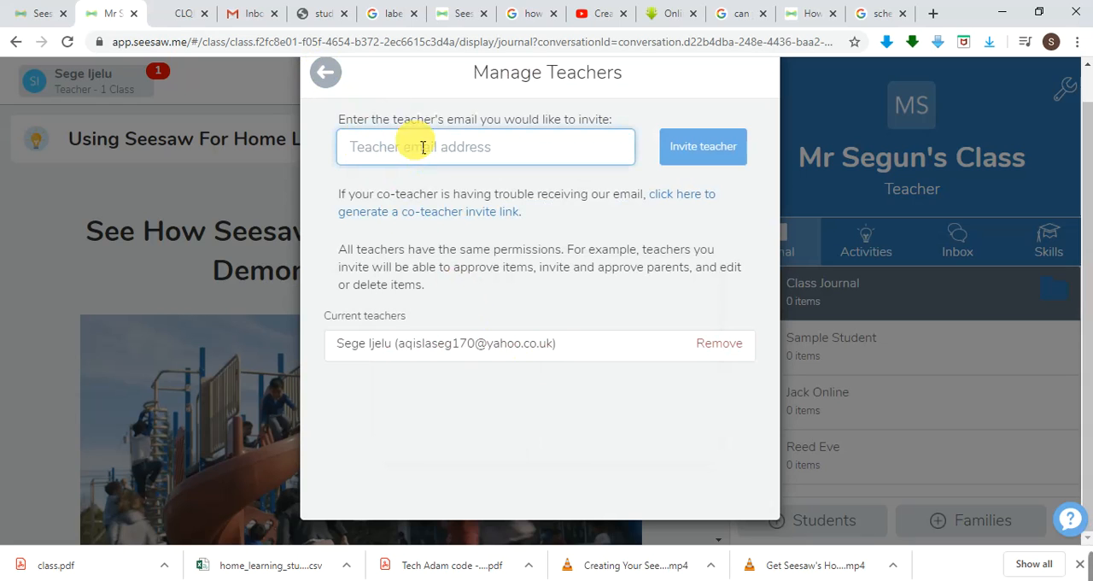
click(326, 72)
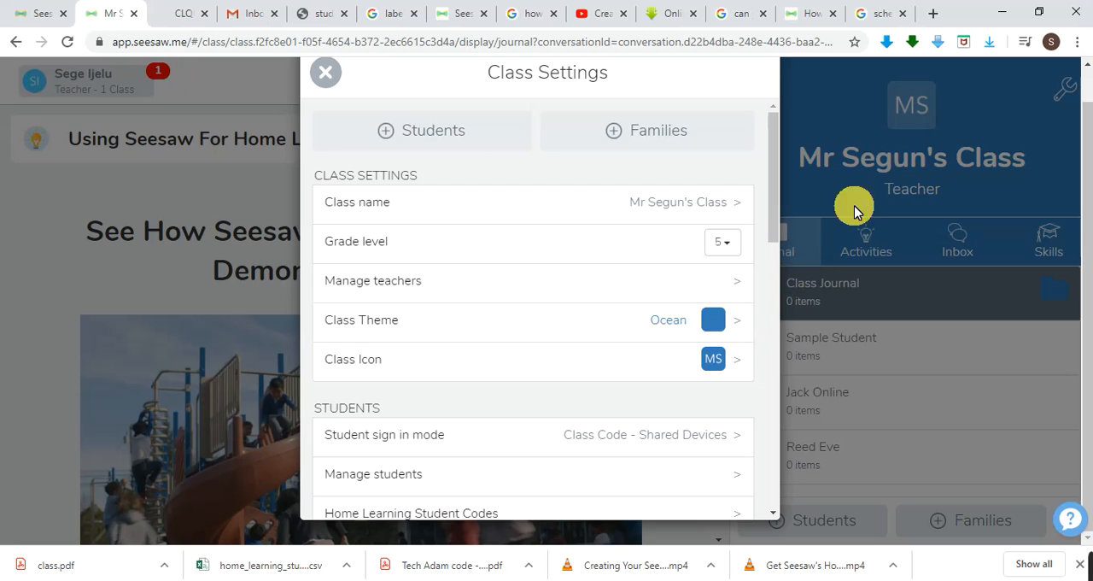
Try the Raspberry class theme, replace it with the dark purple Grape theme, and return to the class settings.
click(744, 329)
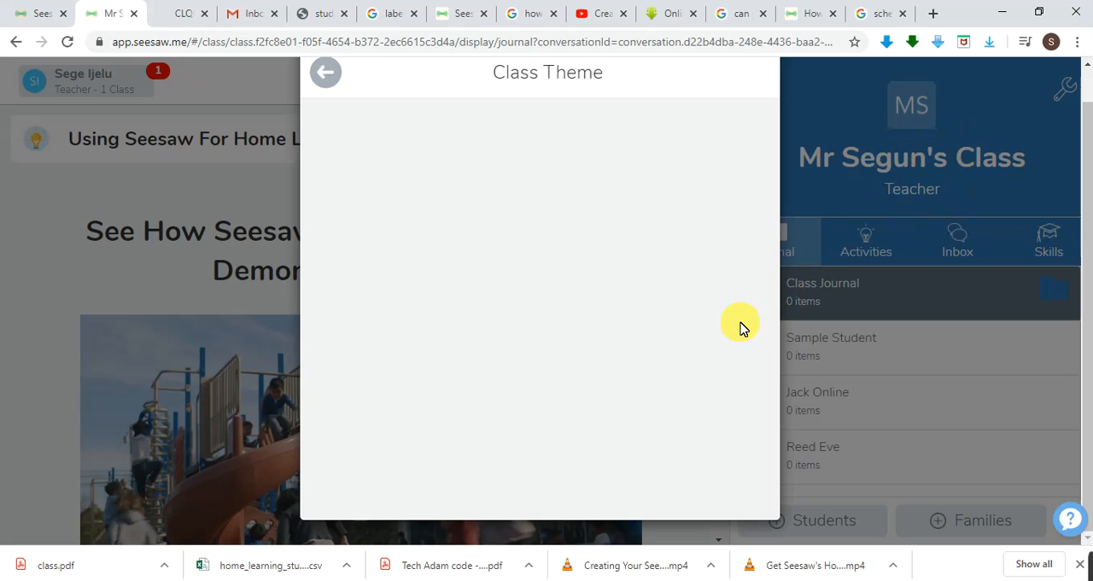
click(515, 231)
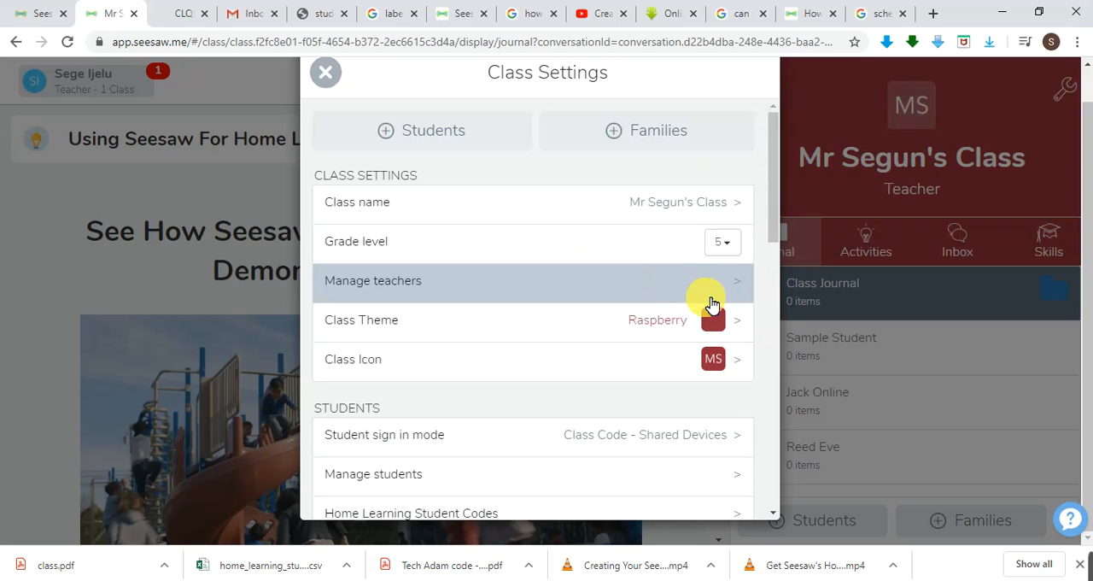
click(743, 330)
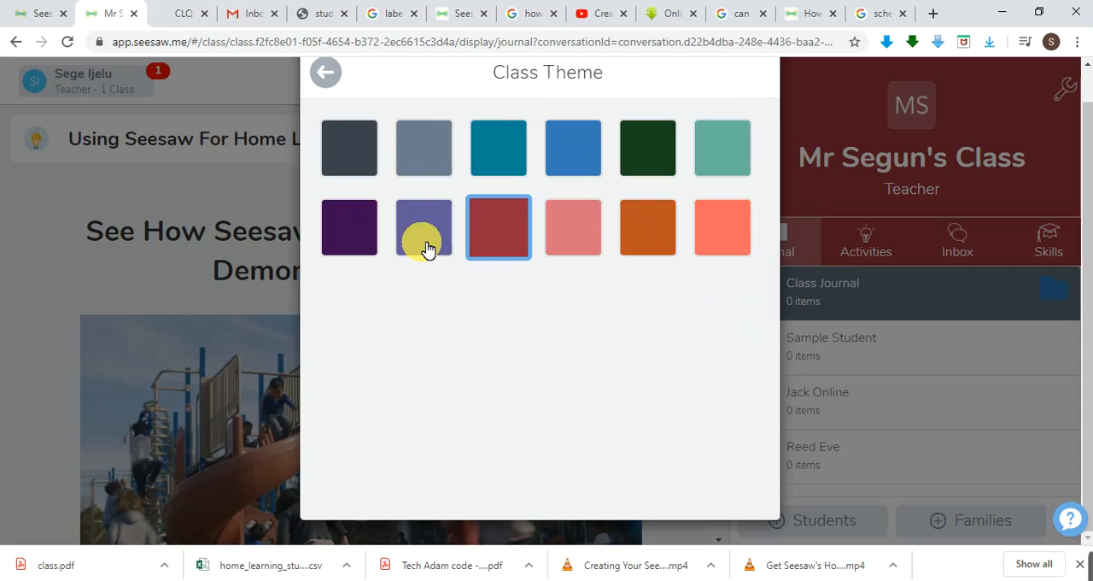
click(346, 233)
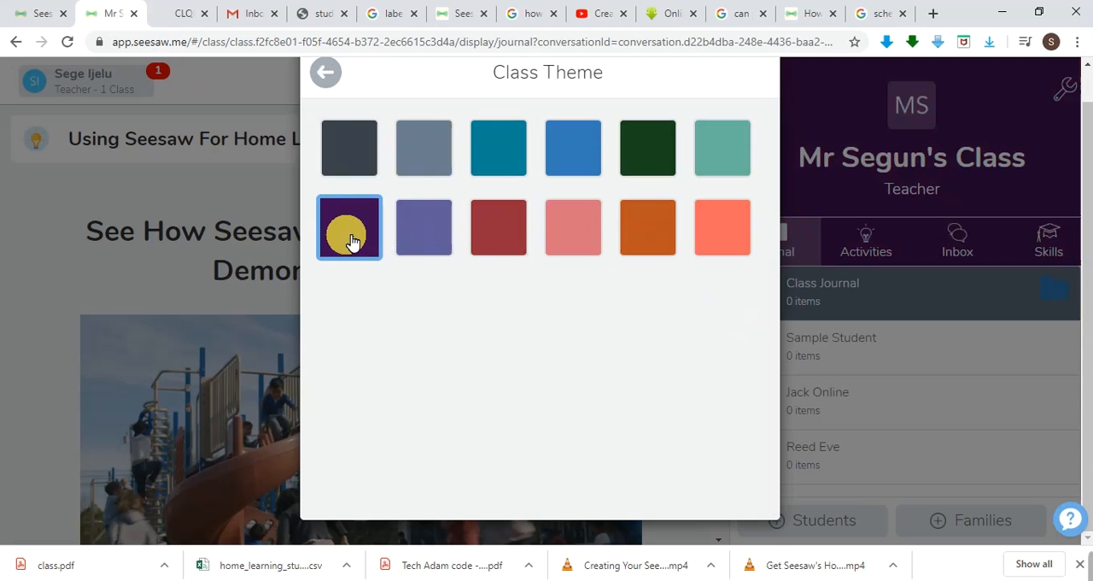
click(325, 75)
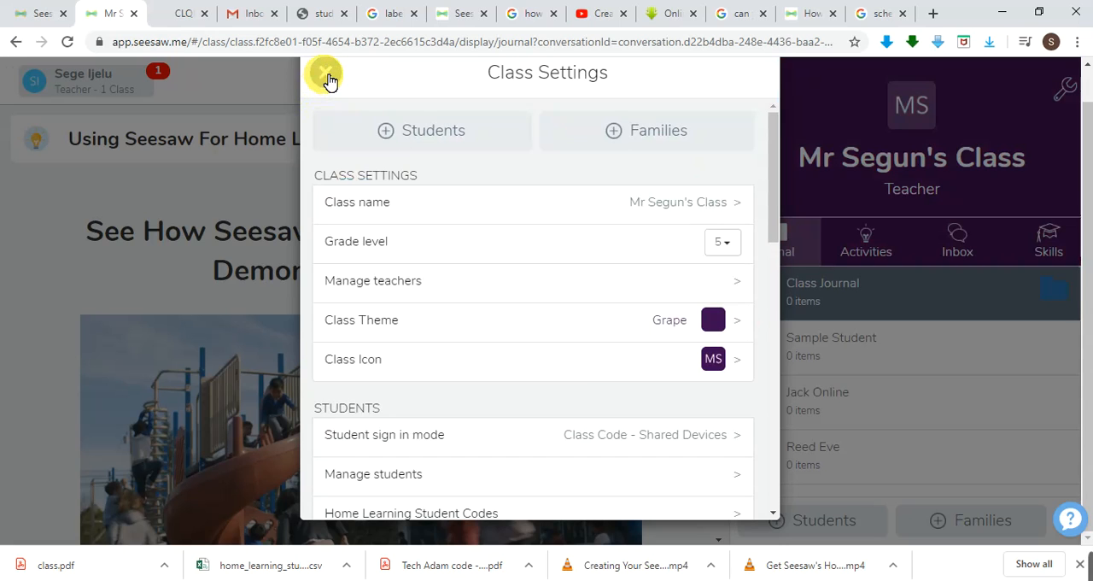
Set the class icon to the painter's palette.
click(742, 368)
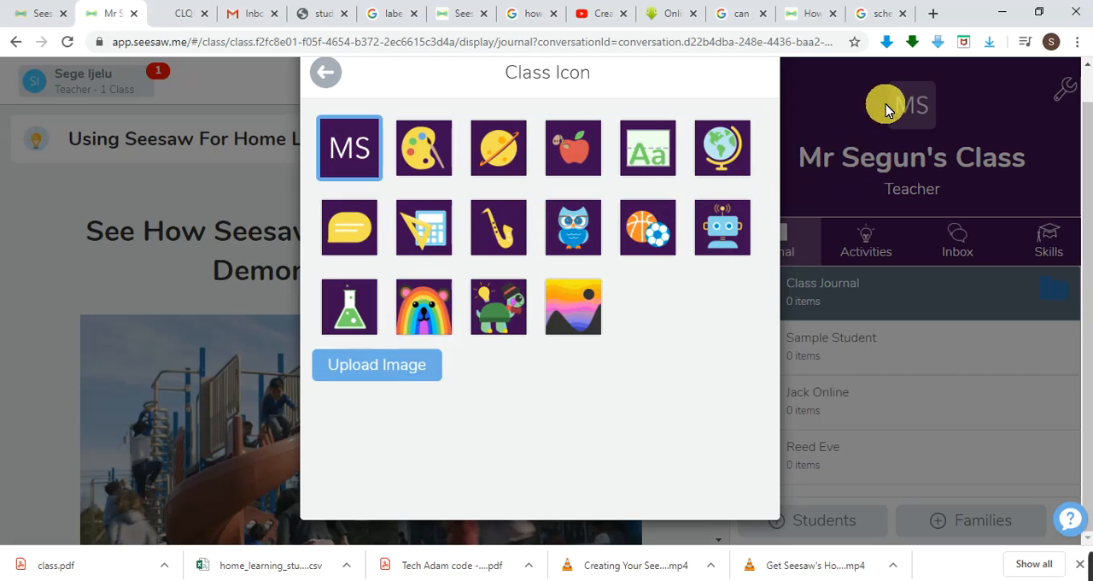
click(419, 162)
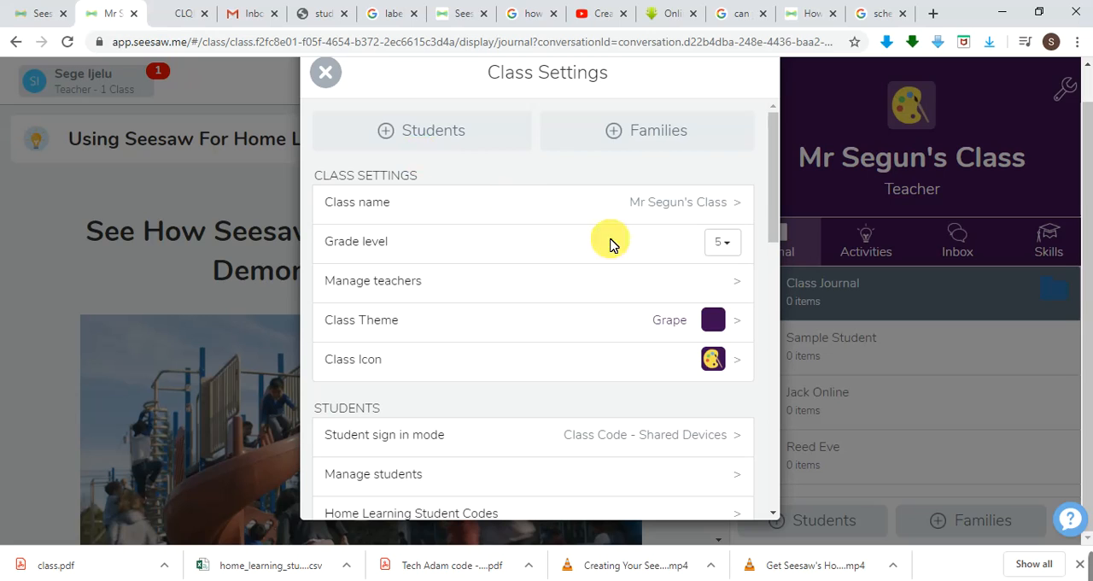
Upload the JPG image "si" from the Desktop folder to the class icon choices and save the photo.
click(737, 363)
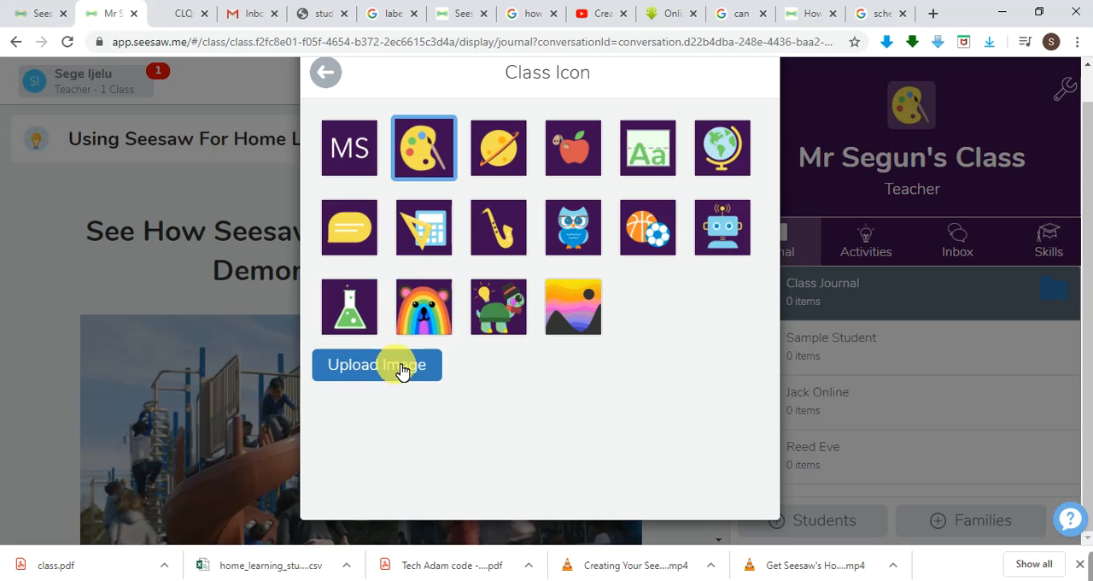
click(408, 368)
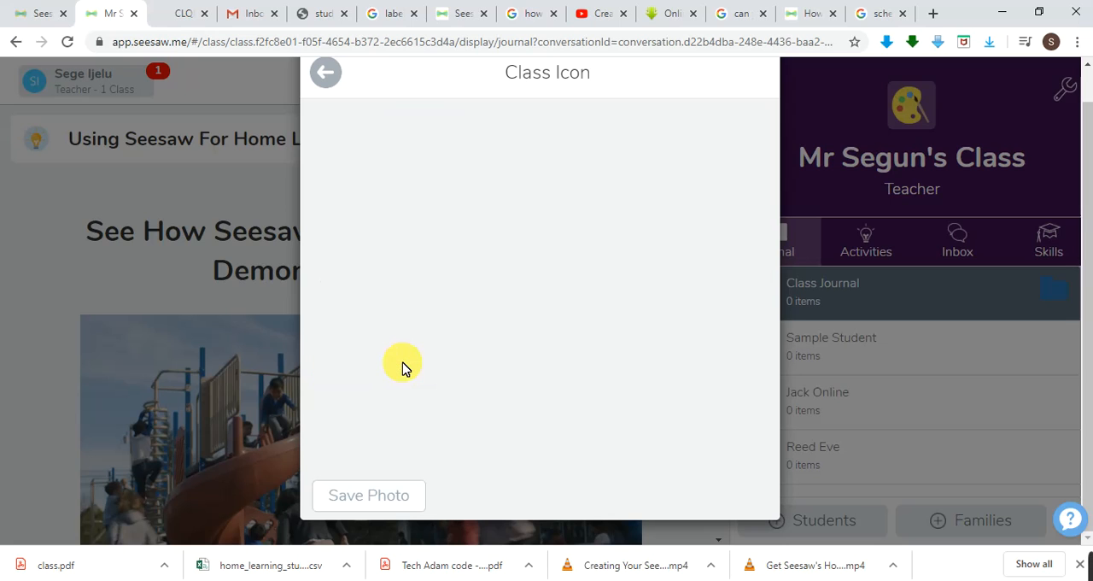
click(517, 433)
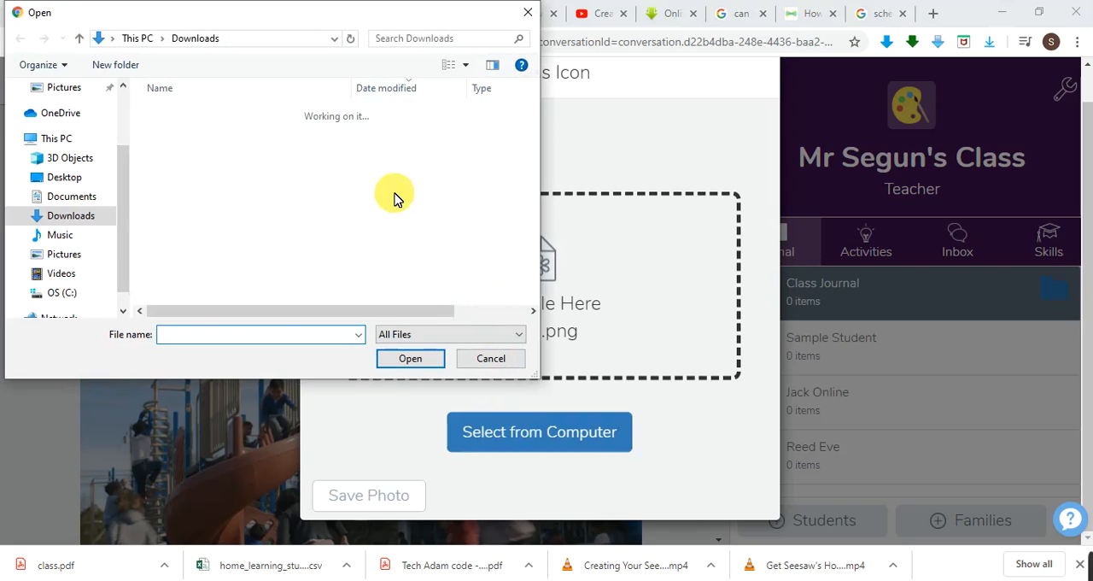
click(67, 178)
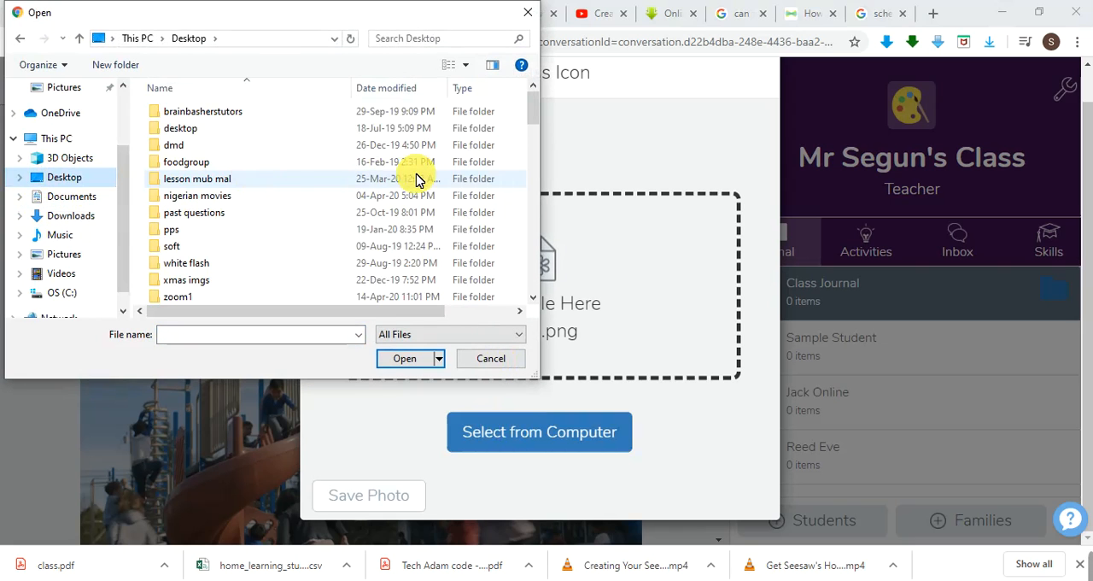
drag(532, 112, 532, 225)
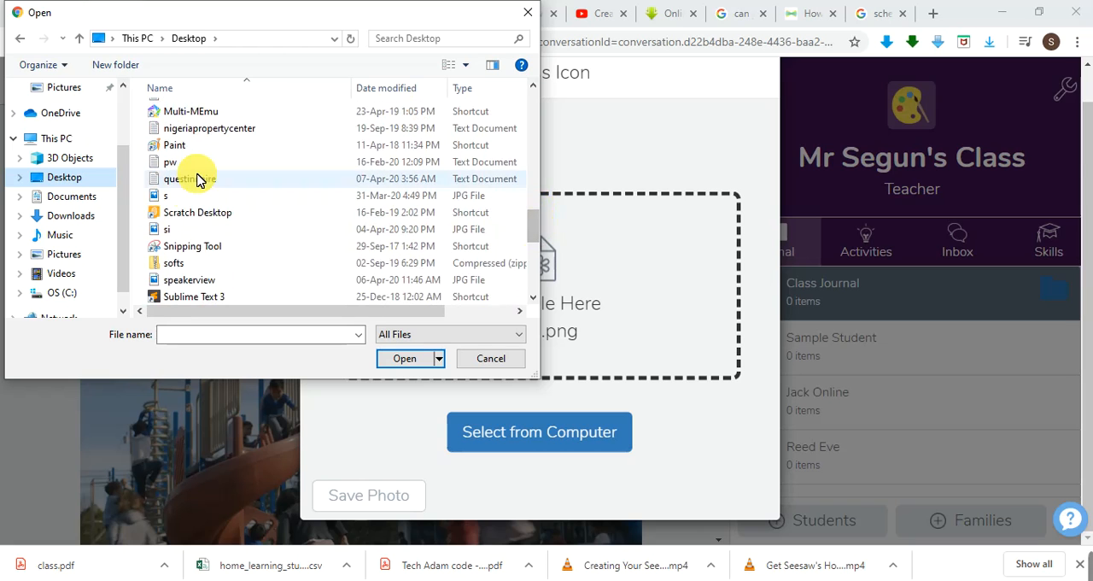
click(183, 229)
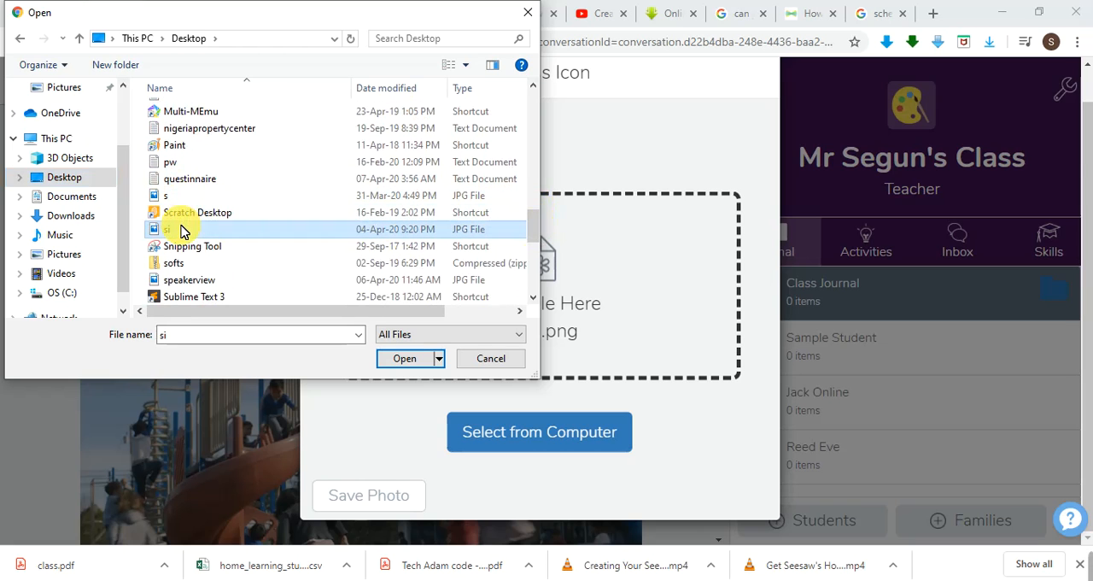
click(405, 359)
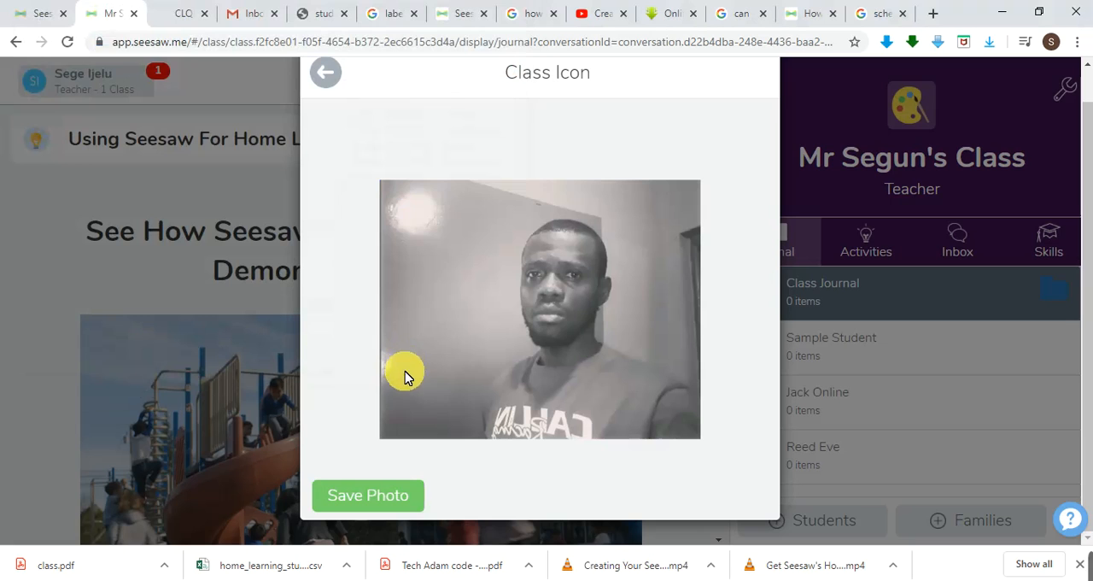
click(410, 497)
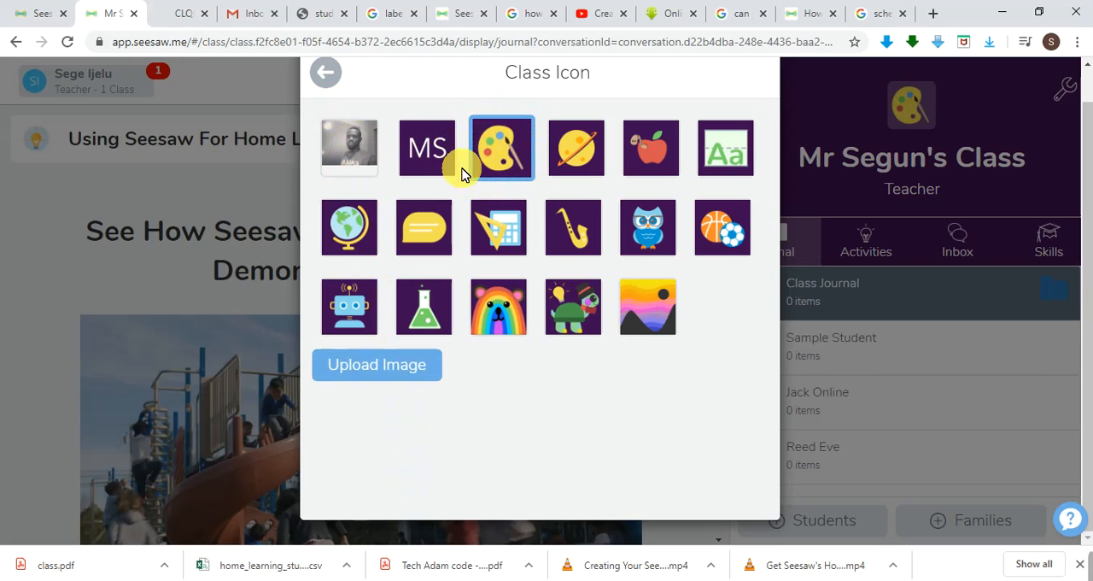
Try the uploaded photo as the class icon and replace it with the MS initials icon.
click(351, 151)
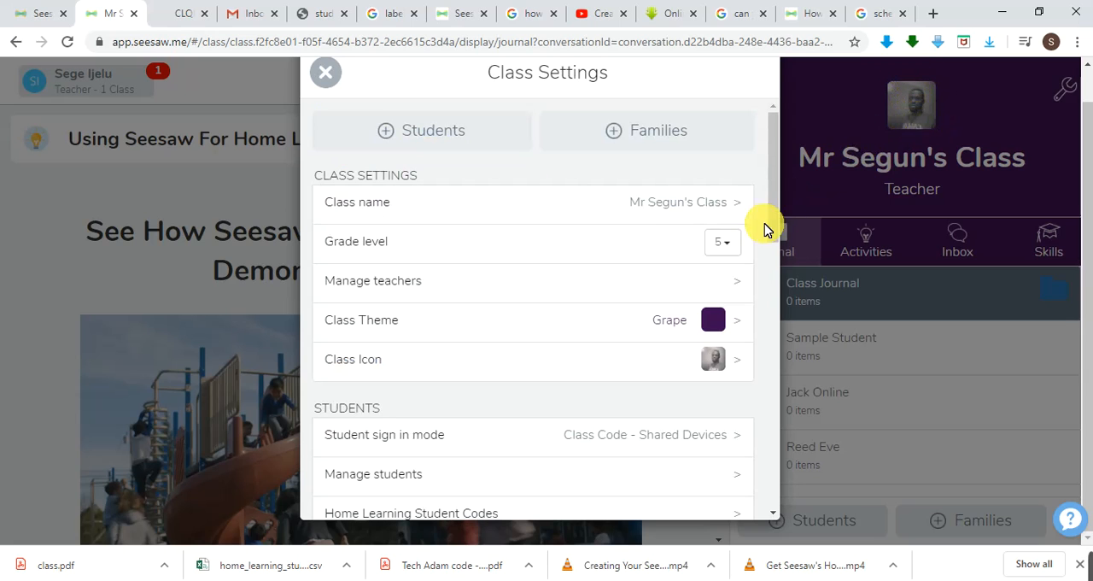
click(747, 366)
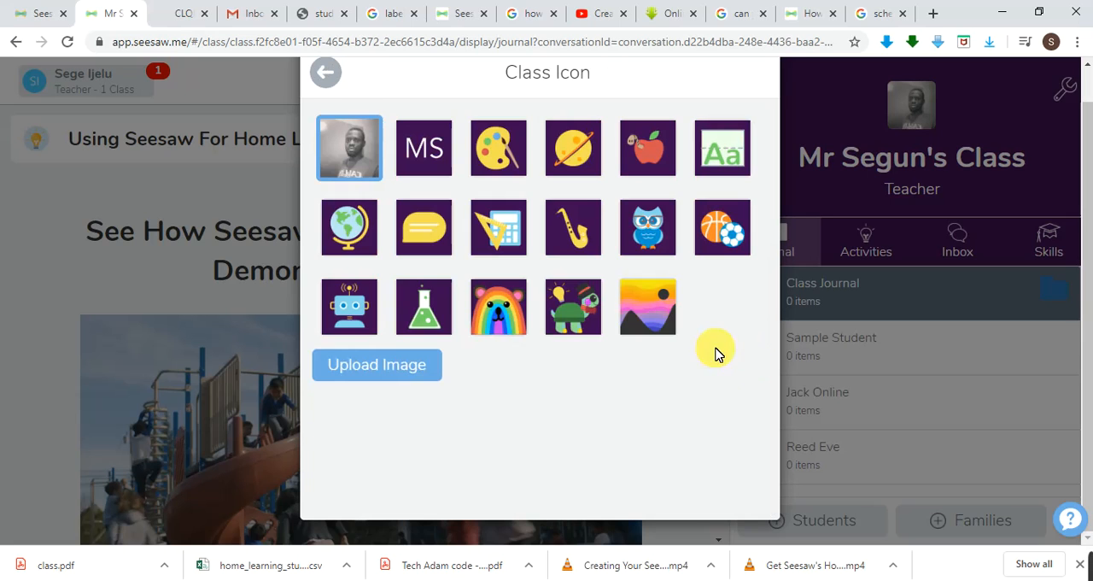
click(434, 156)
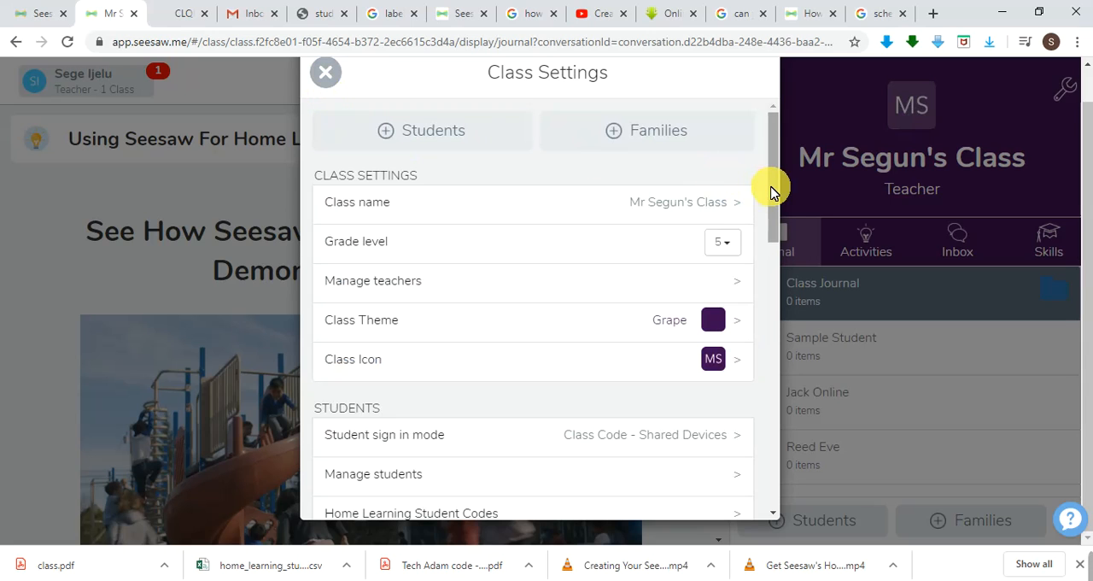
Review the available student sign in modes and return to the class settings without changing the mode.
drag(774, 192, 774, 251)
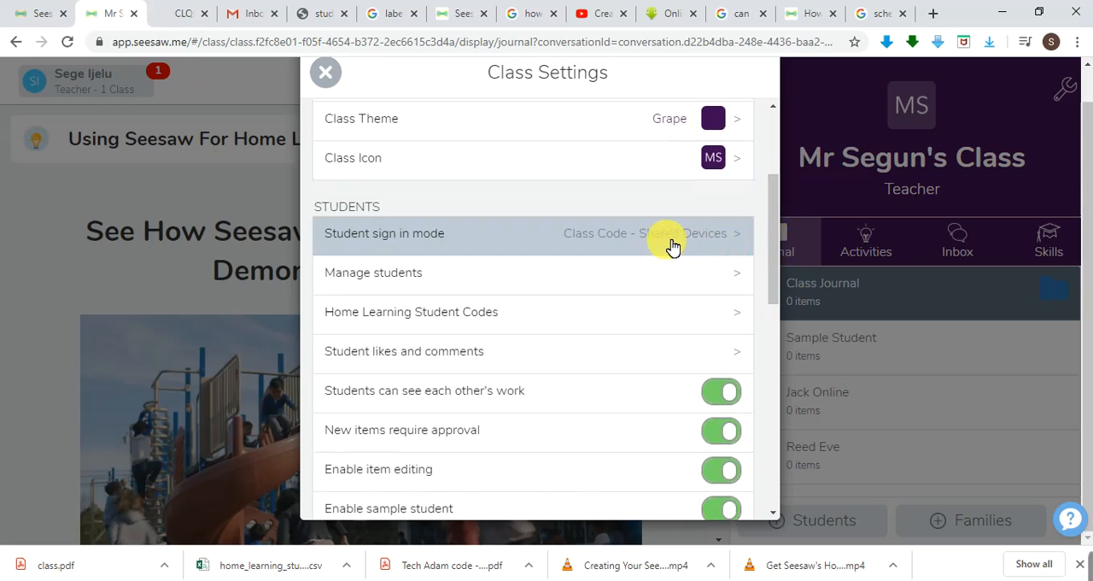
click(739, 242)
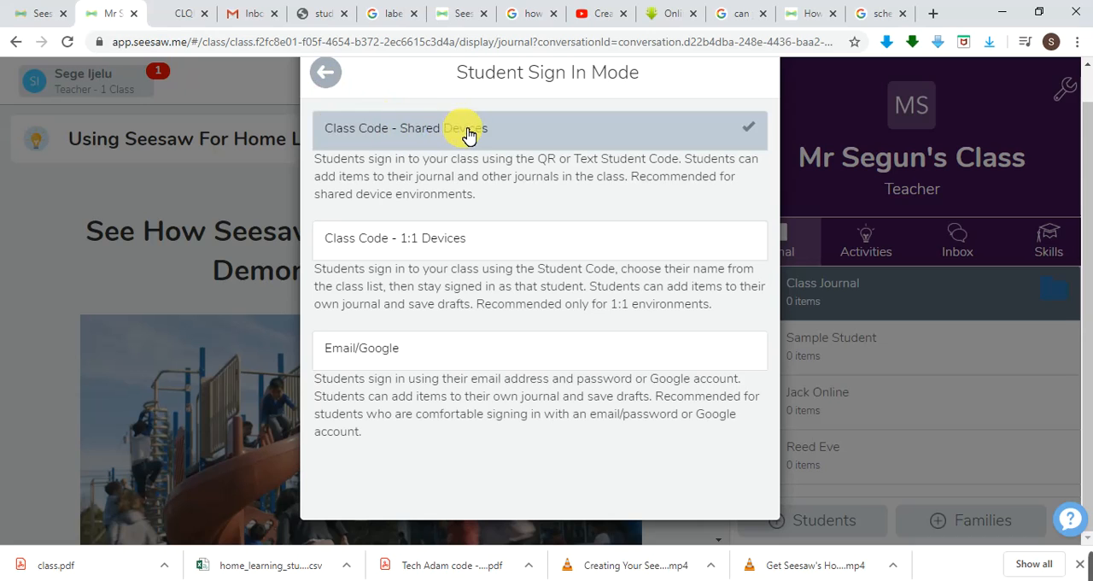
click(325, 72)
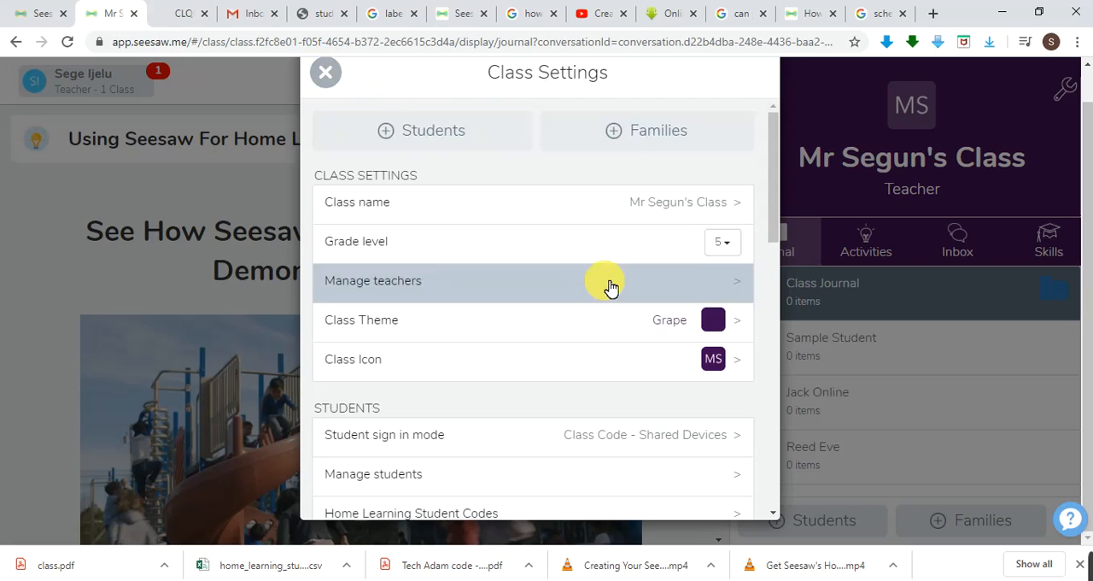
View the student management list with its add-student field and the Home Learning Student Codes page, closing each one.
drag(775, 210, 775, 246)
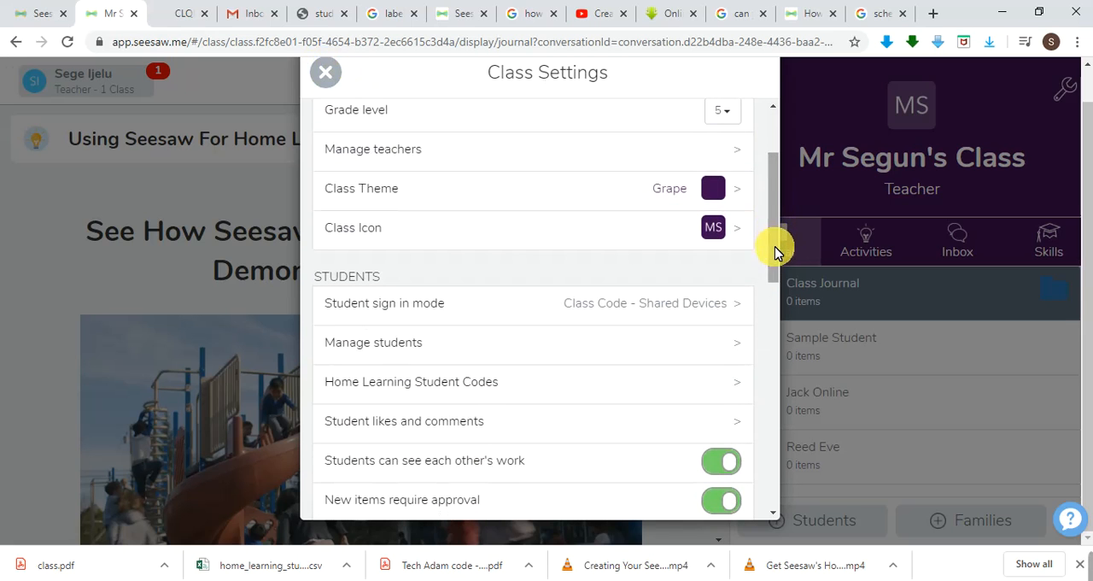
click(663, 351)
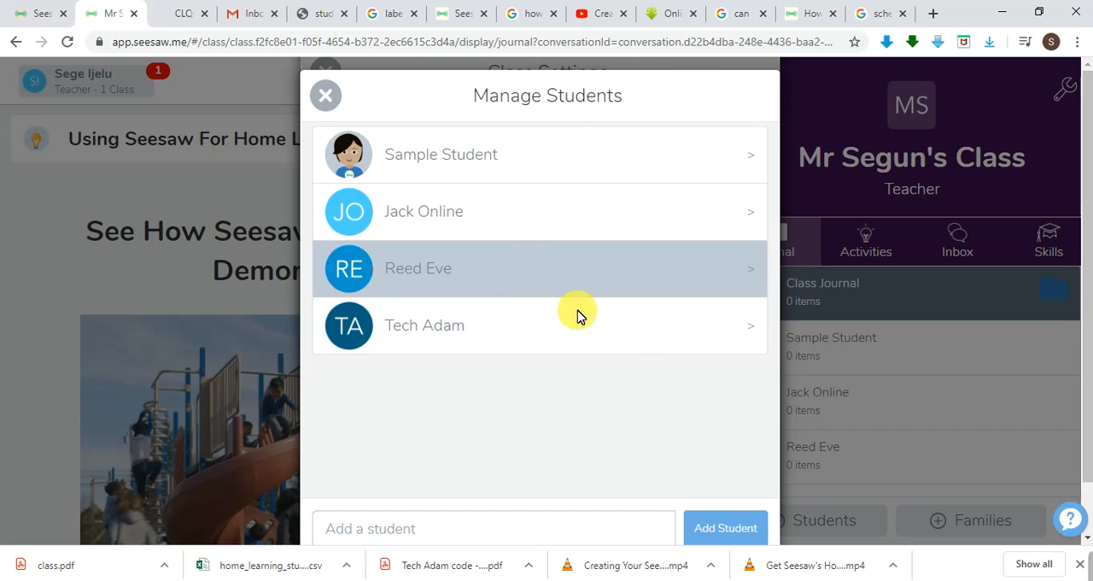
click(526, 535)
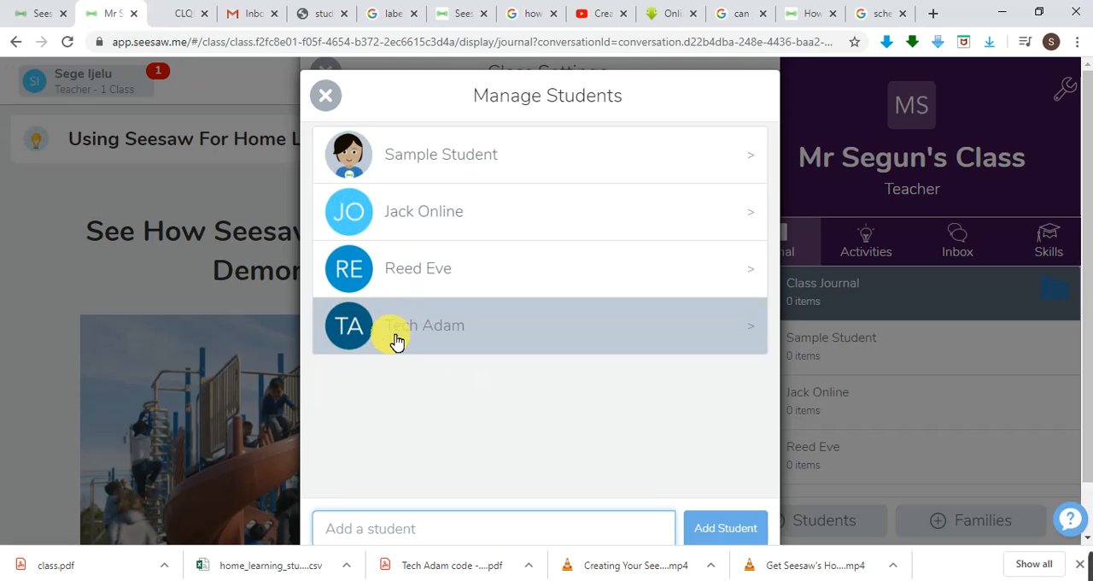
click(324, 98)
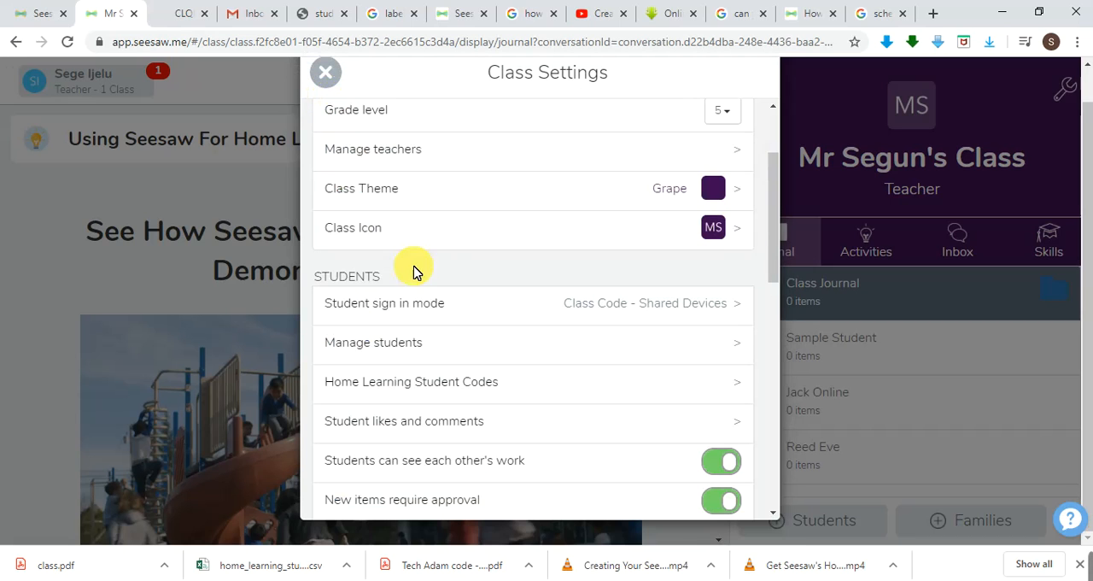
click(597, 392)
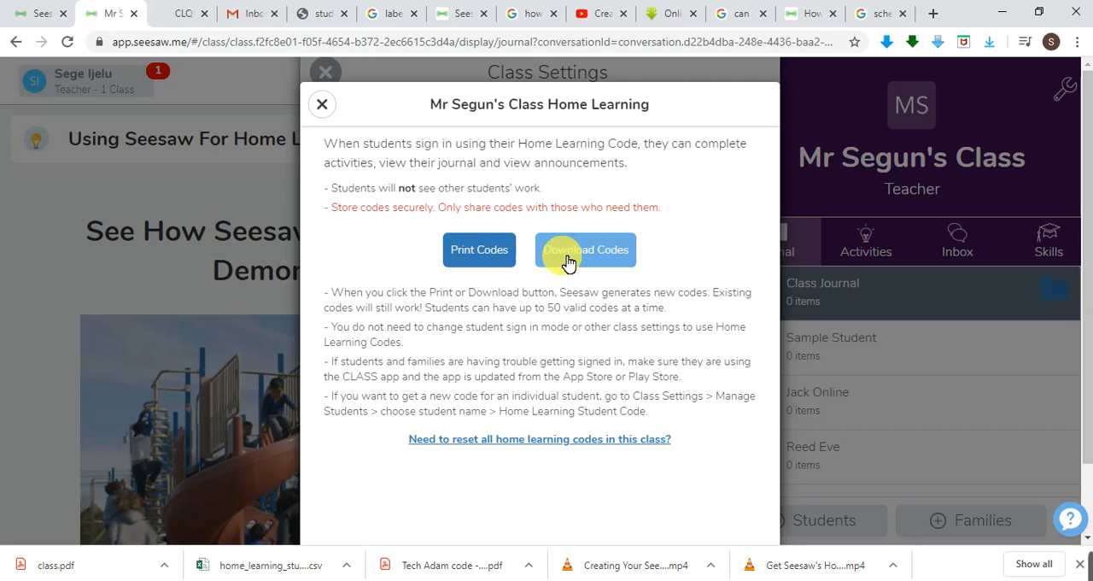
click(324, 106)
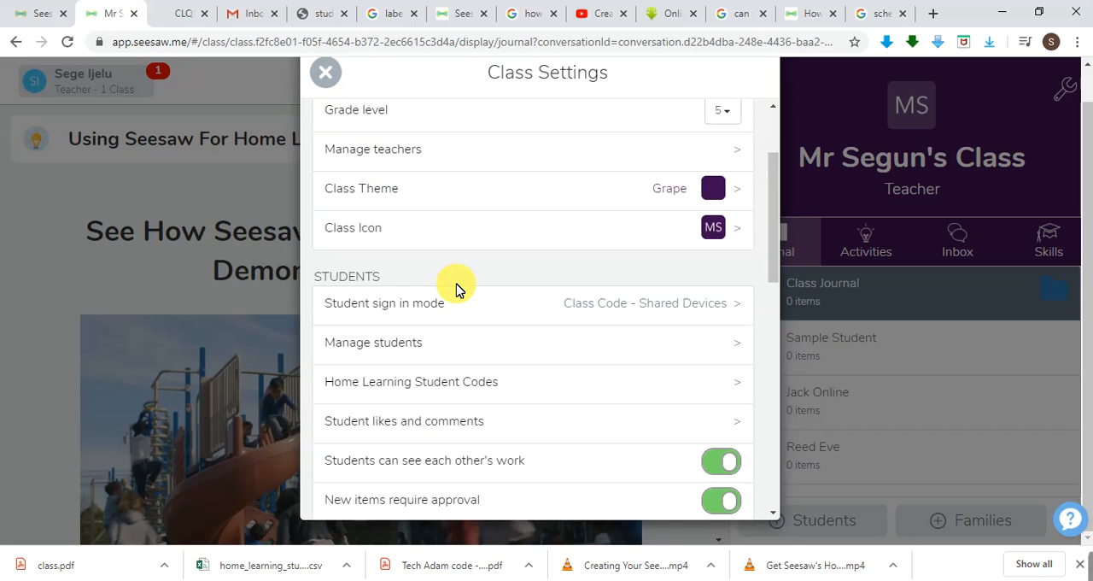
In the student likes and comments settings, toggle student likes on and off and comment approval off and on, and return to the class settings.
scroll(456, 290, down, 3)
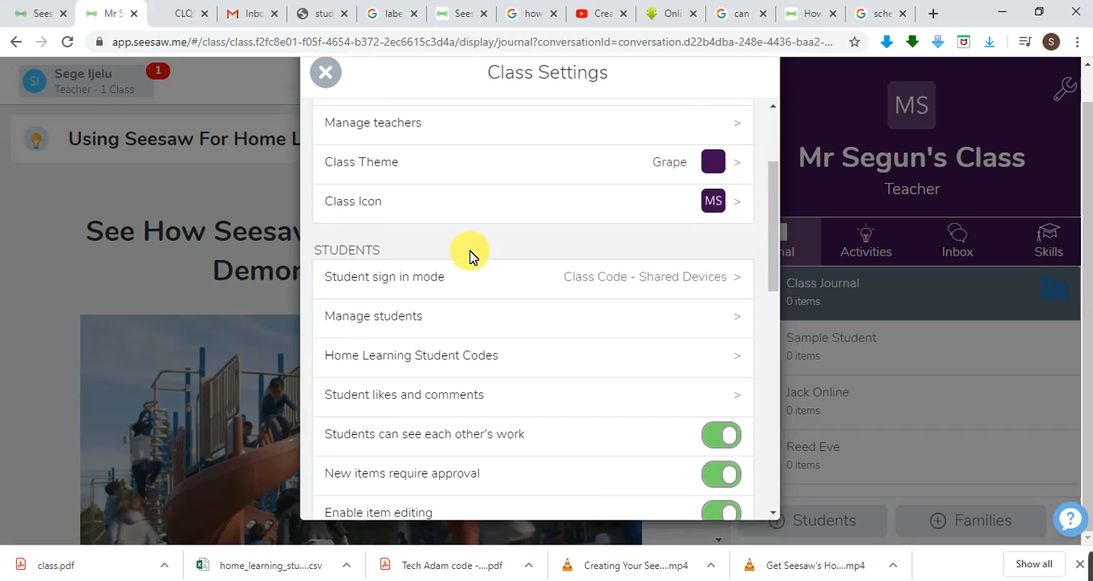
scroll(472, 257, down, 1)
click(496, 243)
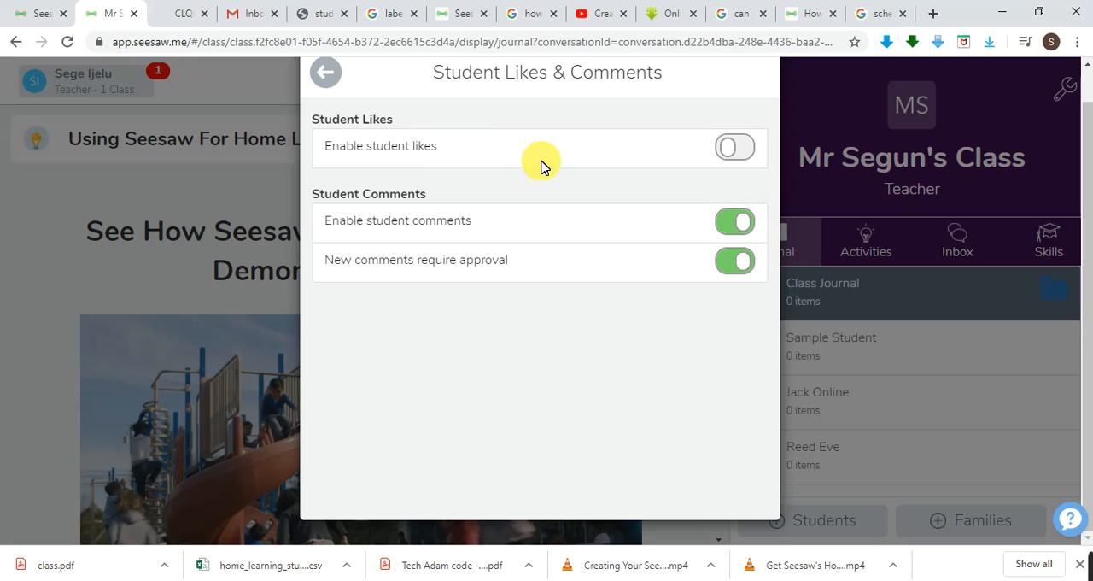
click(739, 150)
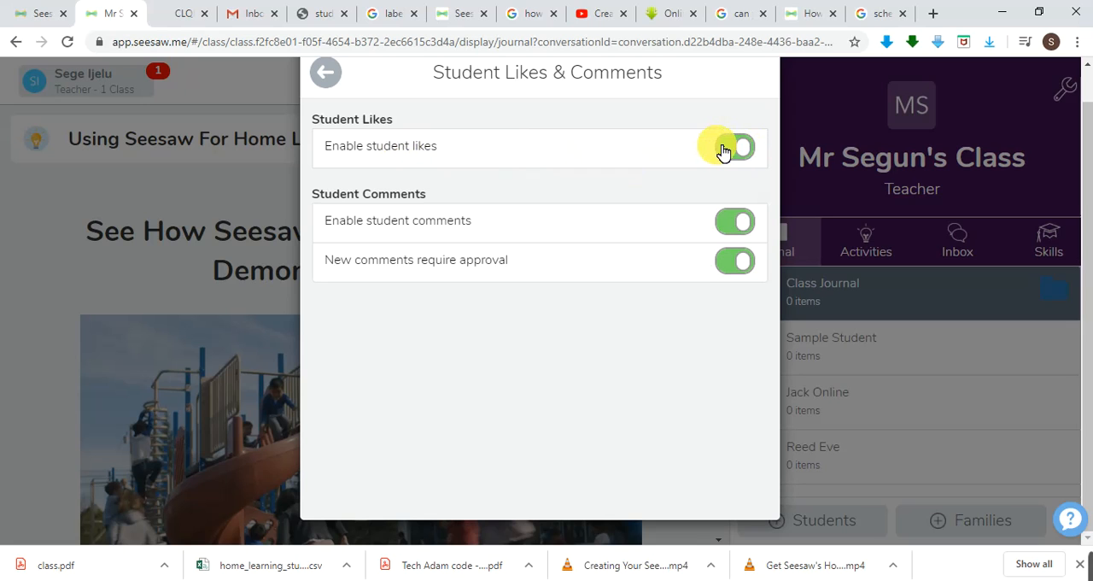
click(723, 150)
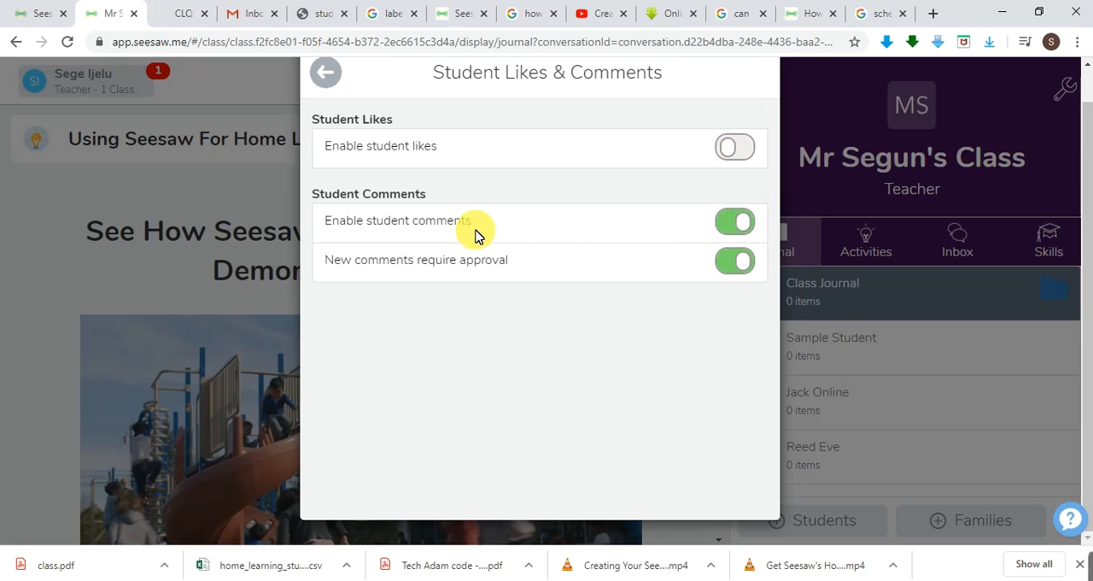
click(724, 270)
click(739, 269)
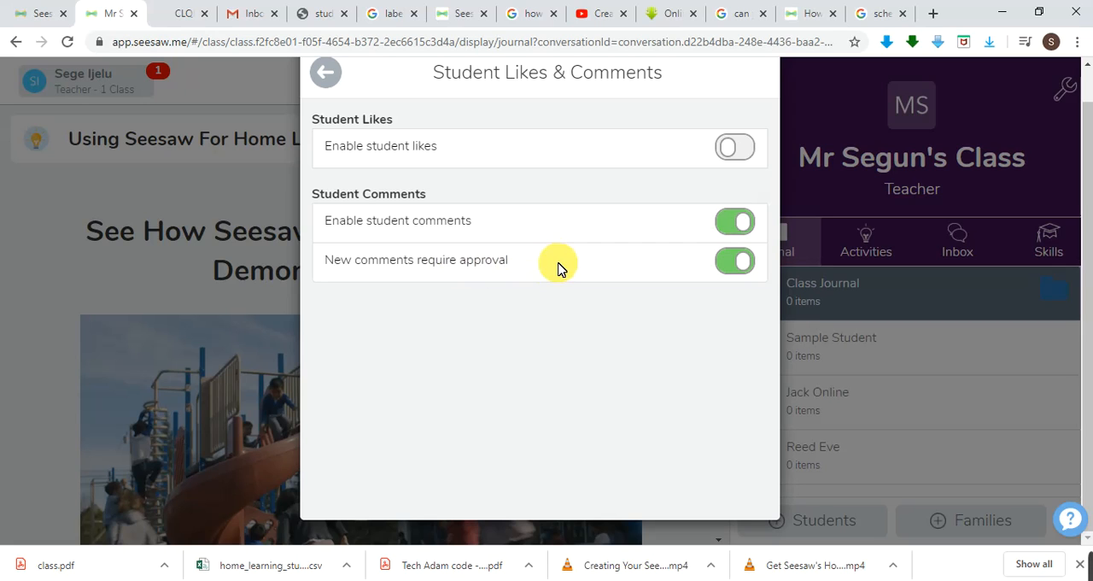
click(328, 78)
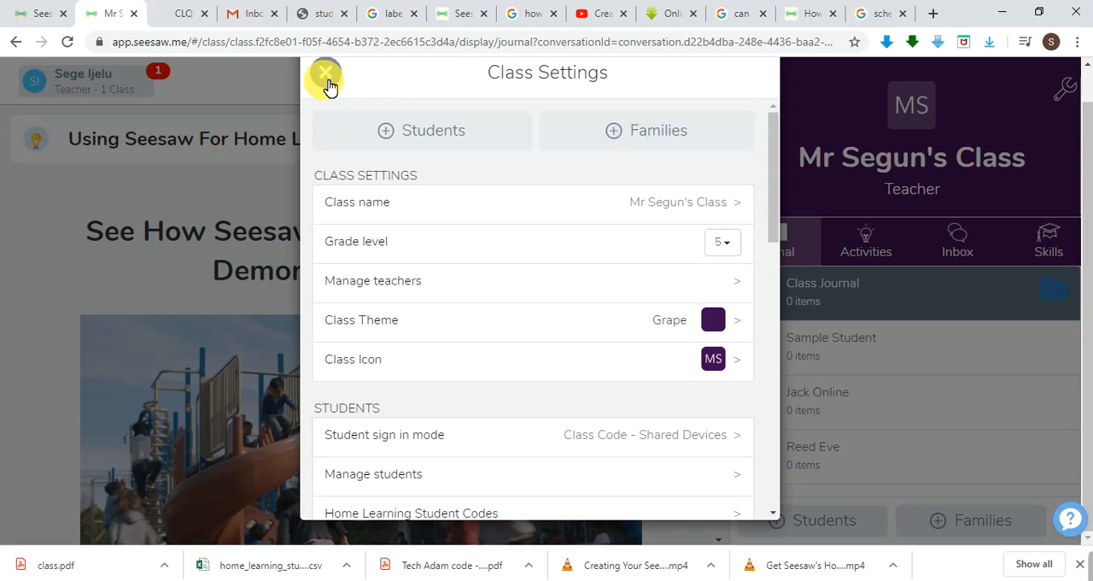
Try turning off the option for students to see each other's work, and cancel the change.
scroll(524, 293, down, 2)
scroll(526, 293, down, 2)
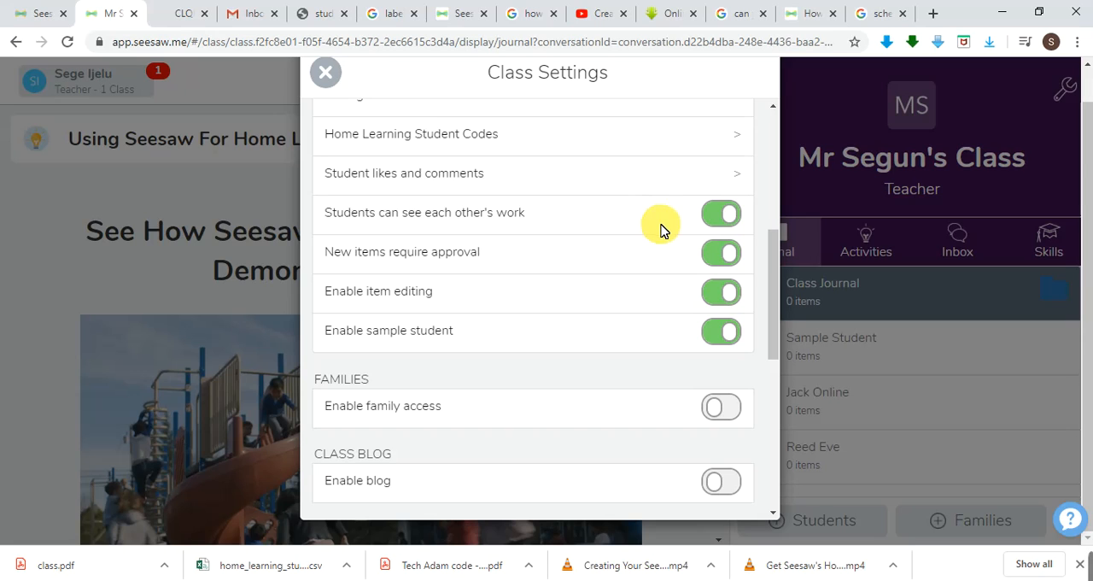
click(714, 220)
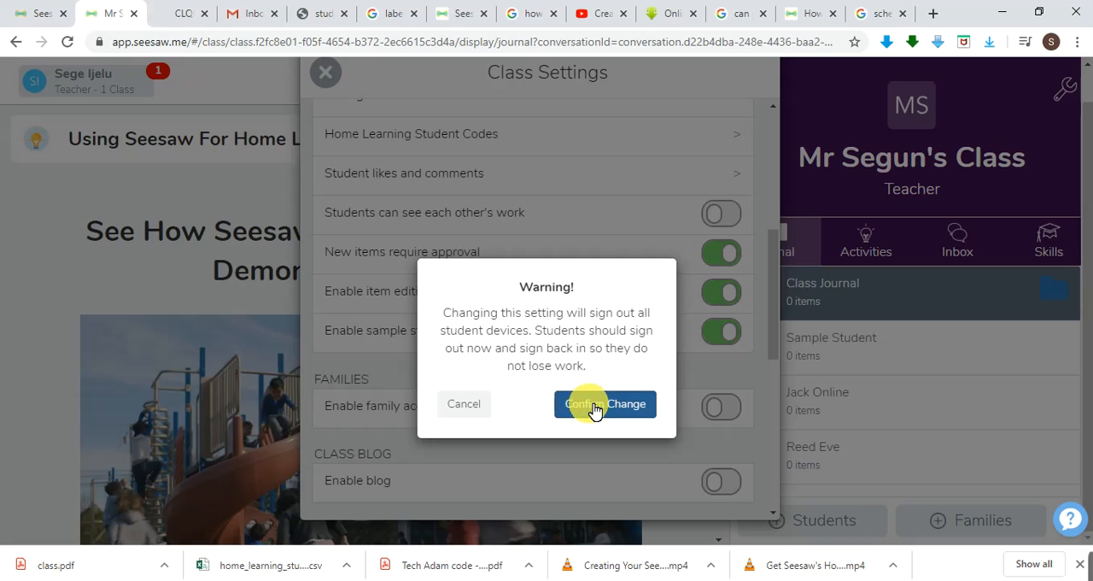
click(473, 408)
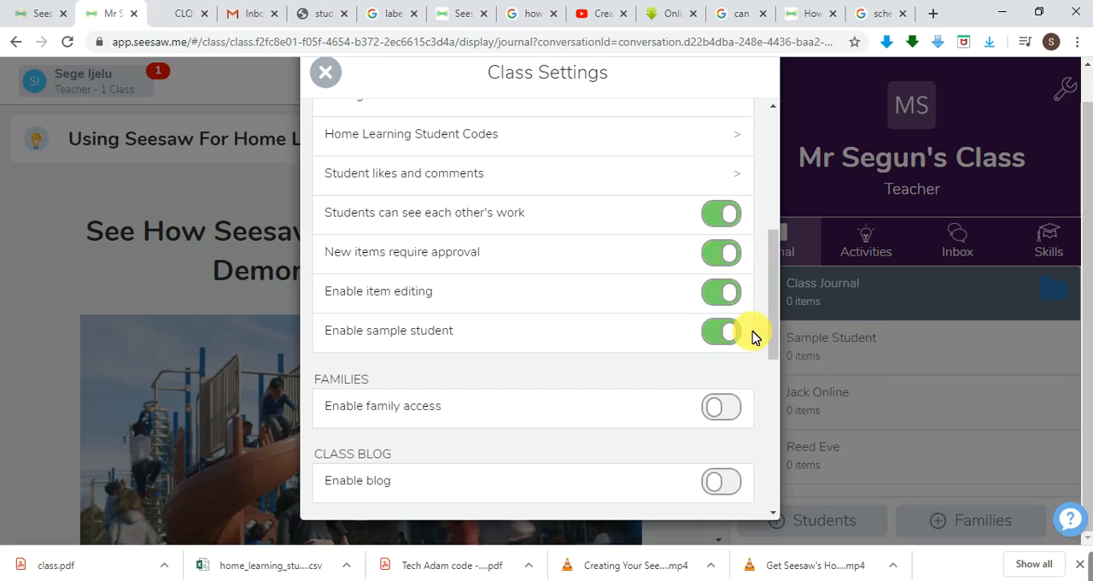
Toggle the sample student off and on to demonstrate the option, leaving it disabled for the class.
click(715, 333)
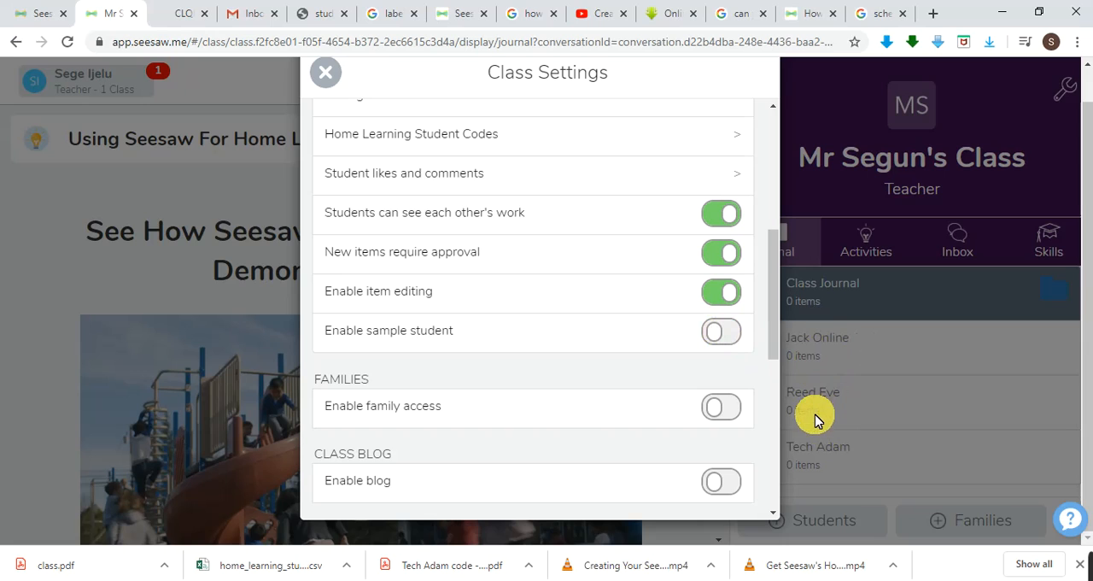
click(722, 332)
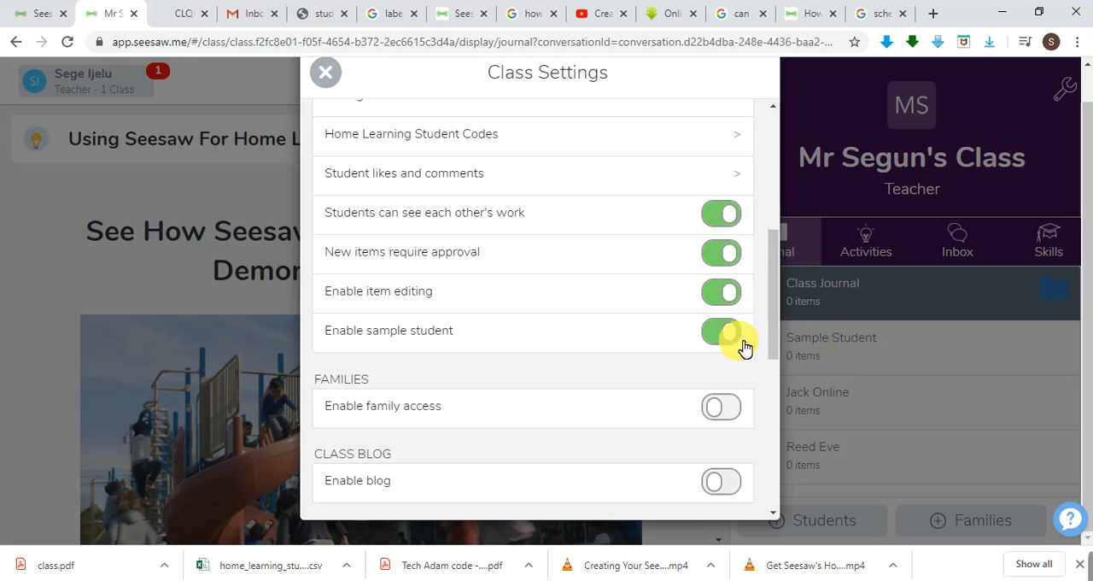
click(710, 340)
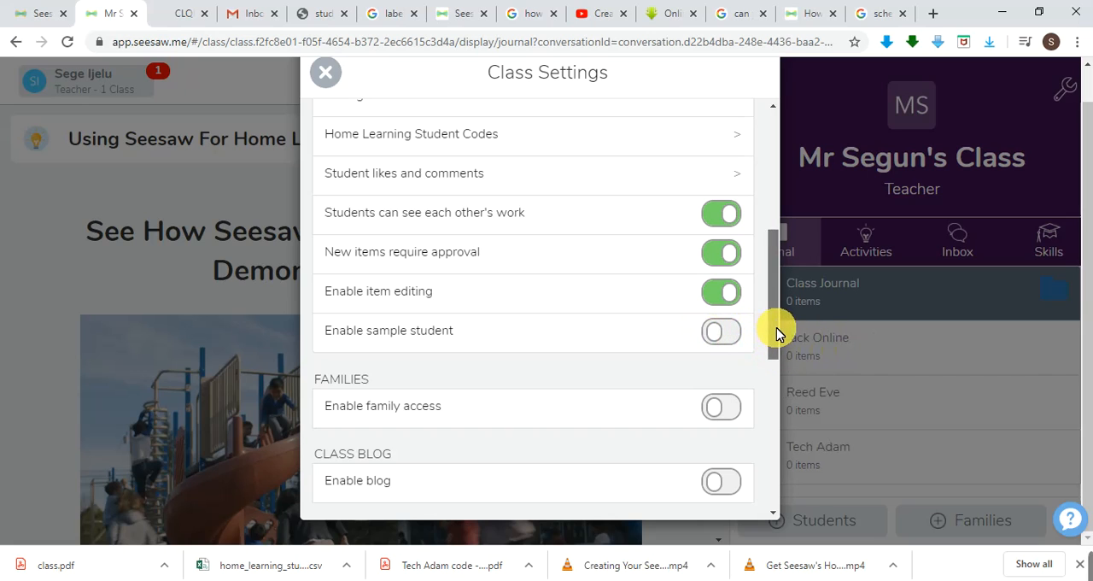
Look over the family access and class blog options and open the folder management page.
drag(776, 328, 777, 358)
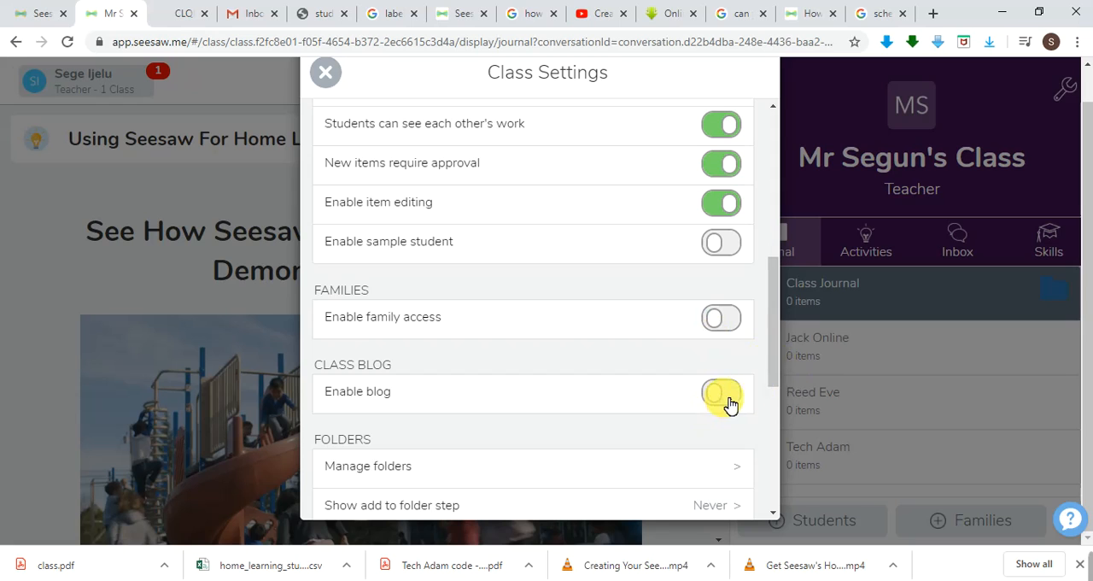
drag(772, 381, 776, 432)
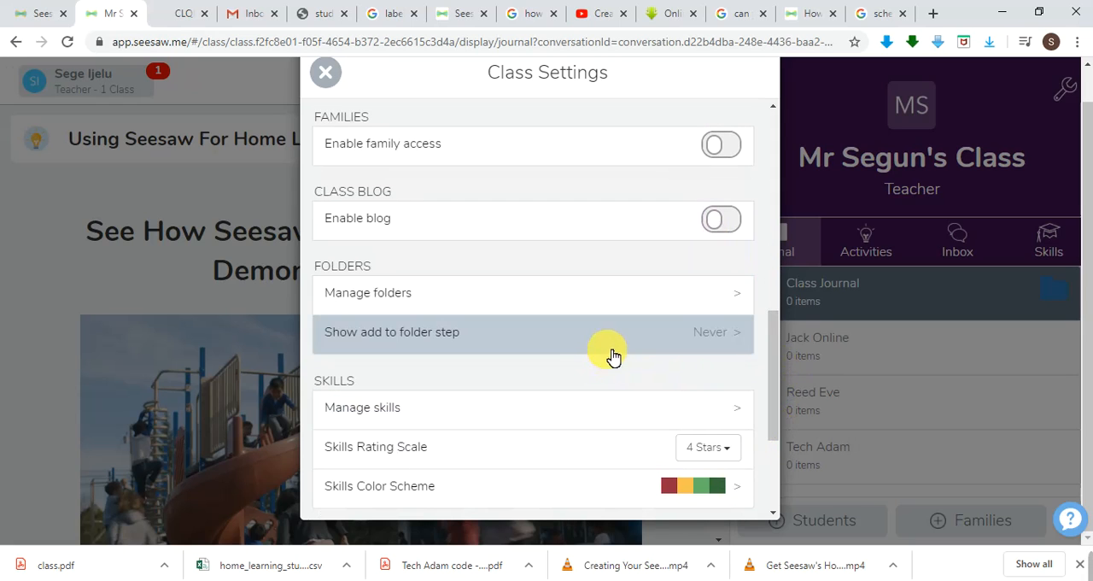
click(740, 306)
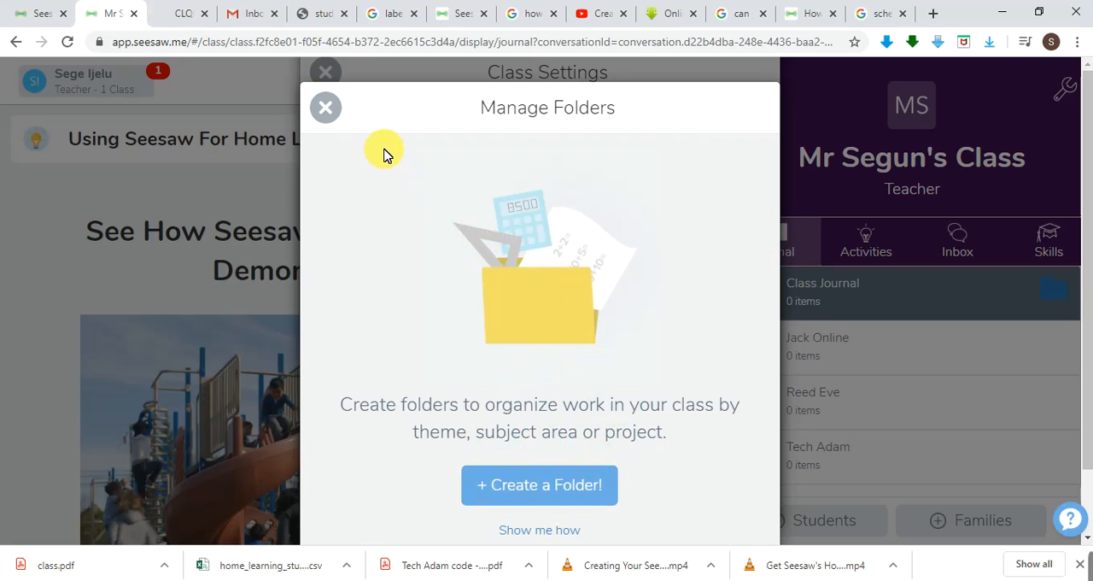
Leave the folder management page, look over the skills management page, and return to the class settings.
click(325, 109)
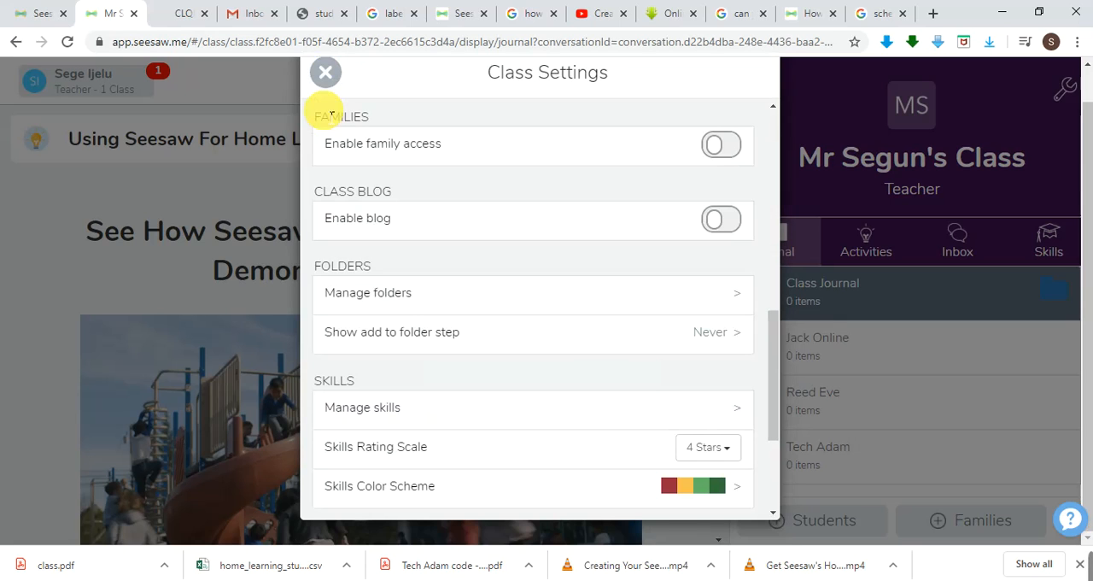
click(410, 414)
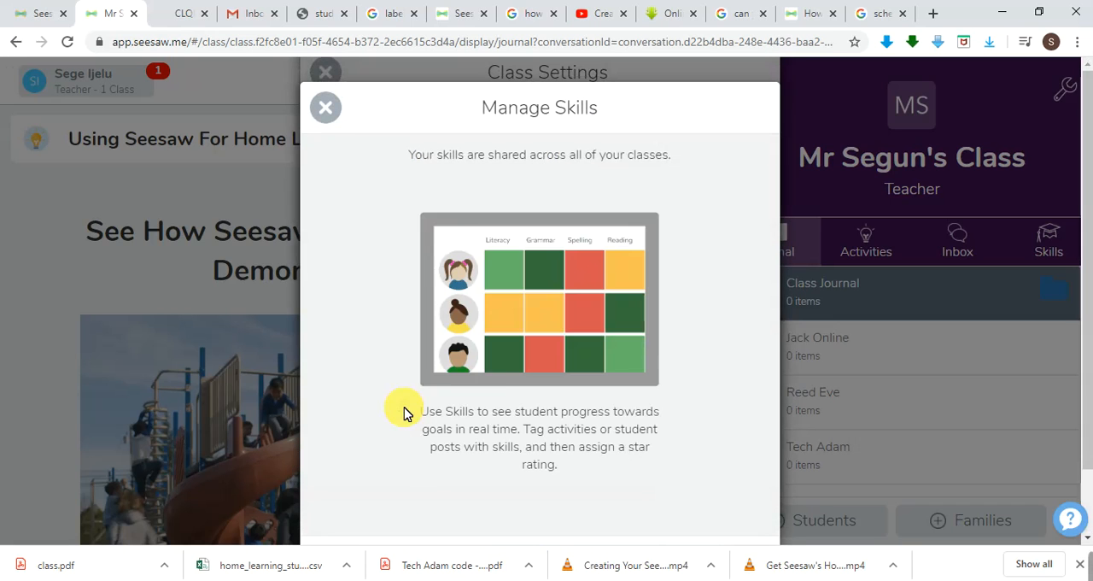
scroll(557, 416, down, 1)
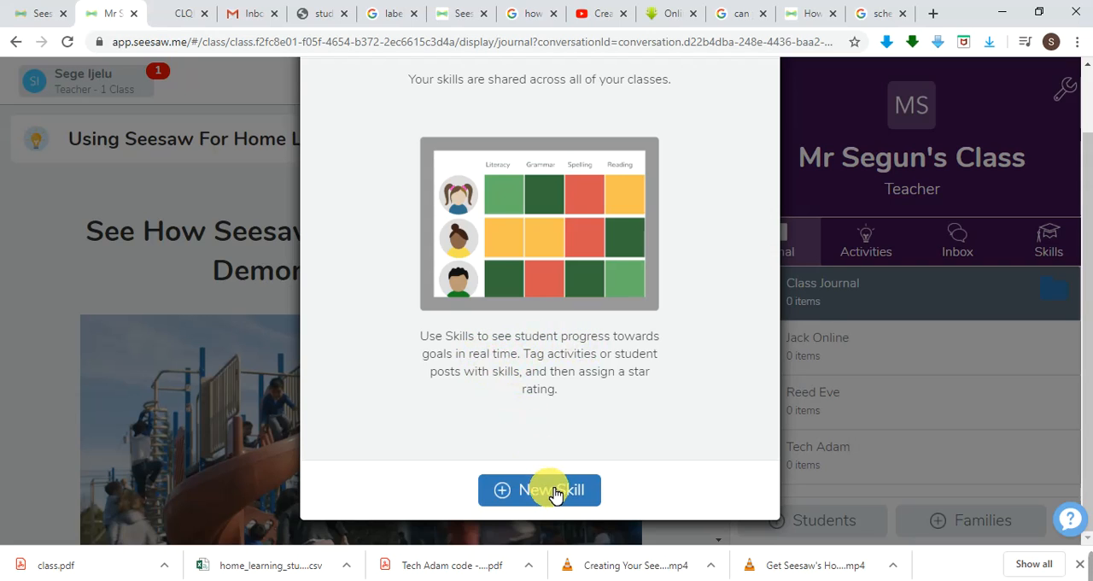
scroll(488, 427, up, 2)
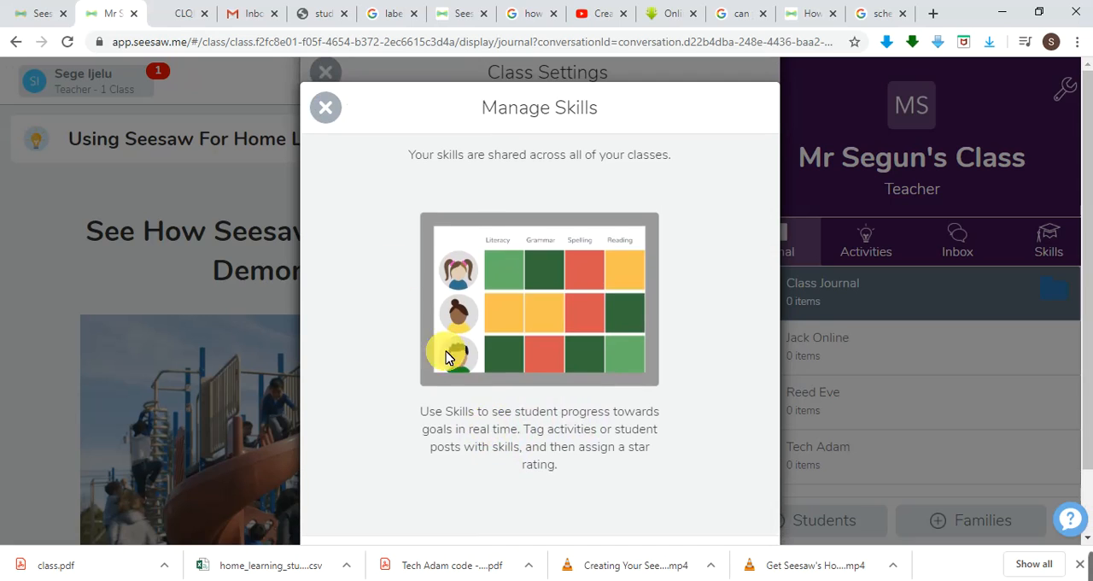
click(332, 112)
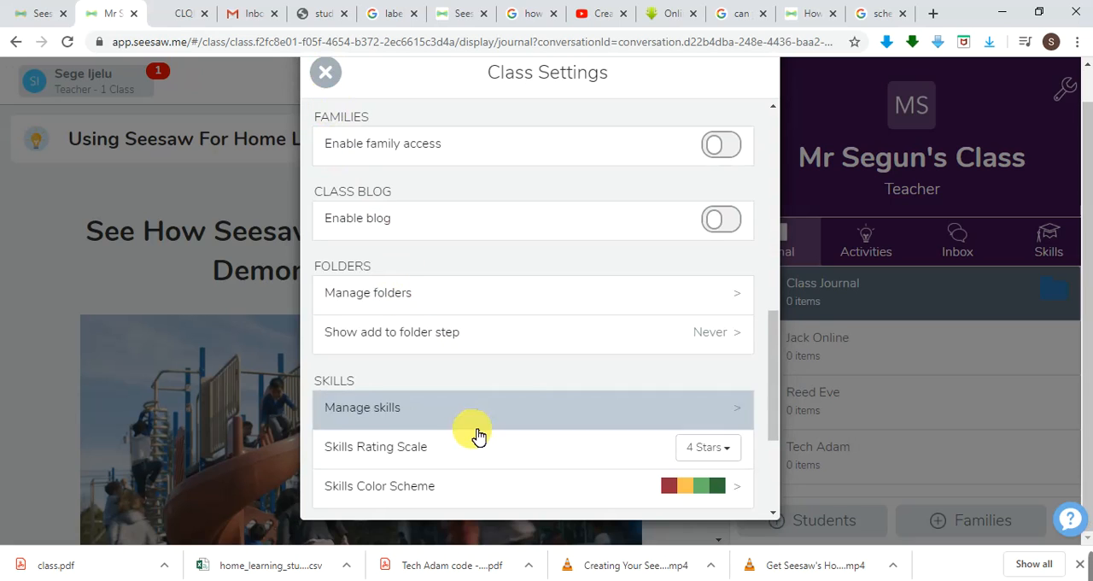
View the skills rating scale choices without changing them, and check the available video quality options under the other class settings.
click(731, 453)
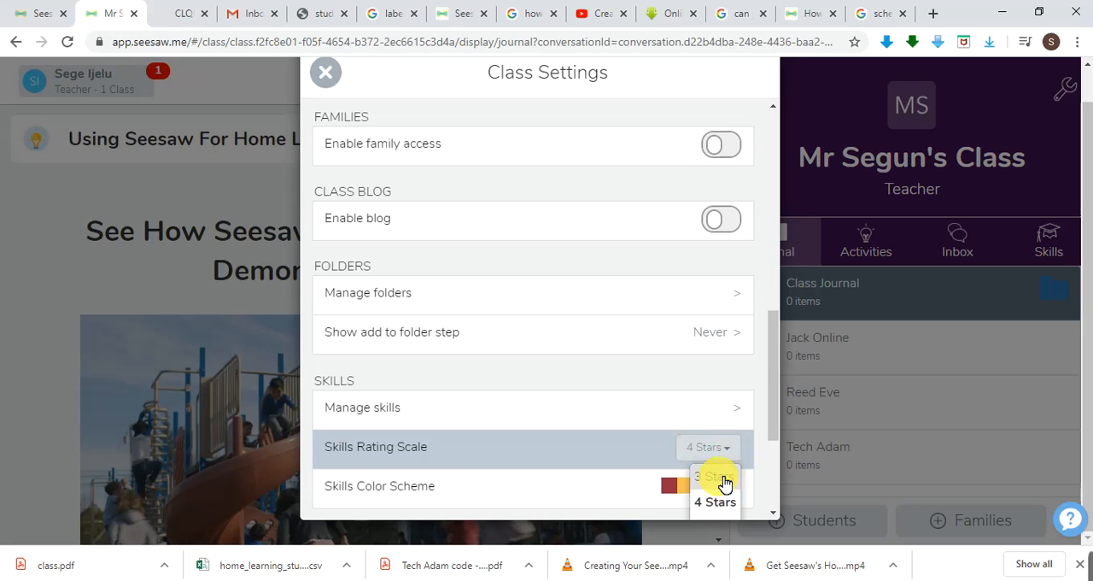
click(700, 378)
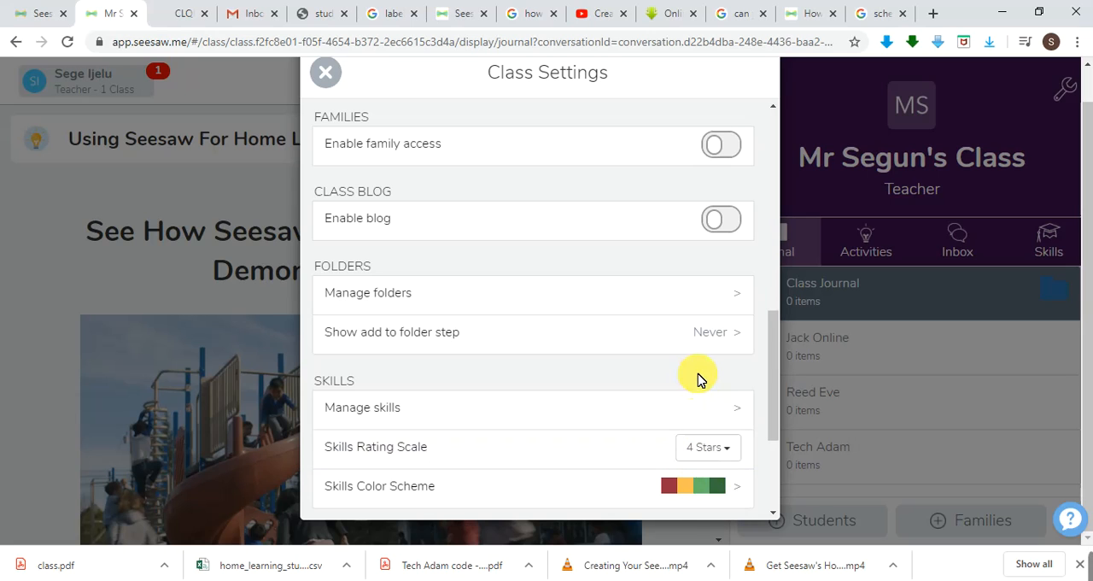
scroll(532, 353, up, 3)
scroll(534, 355, down, 5)
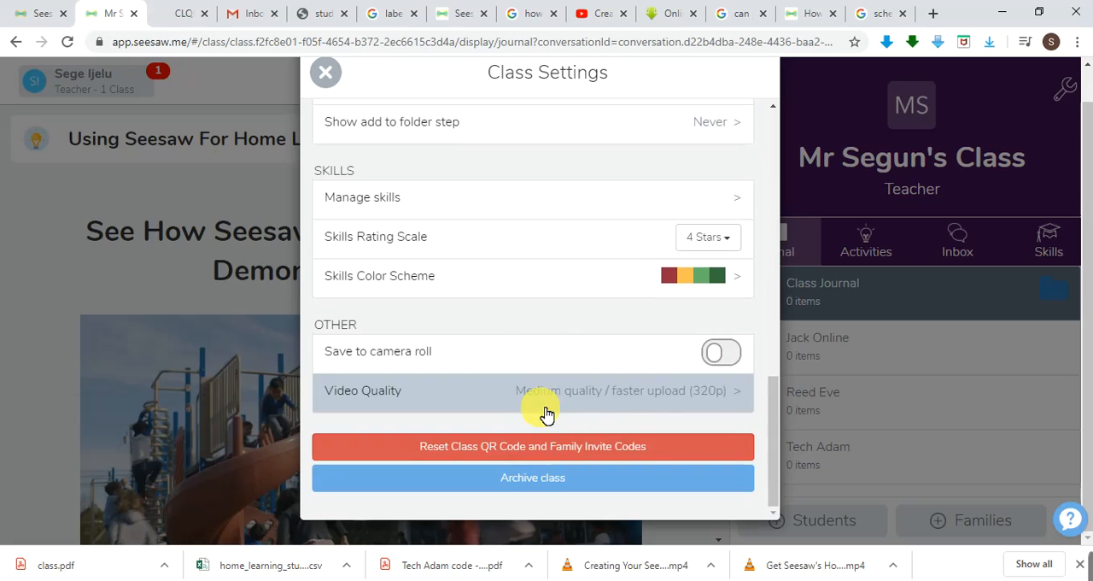
click(643, 398)
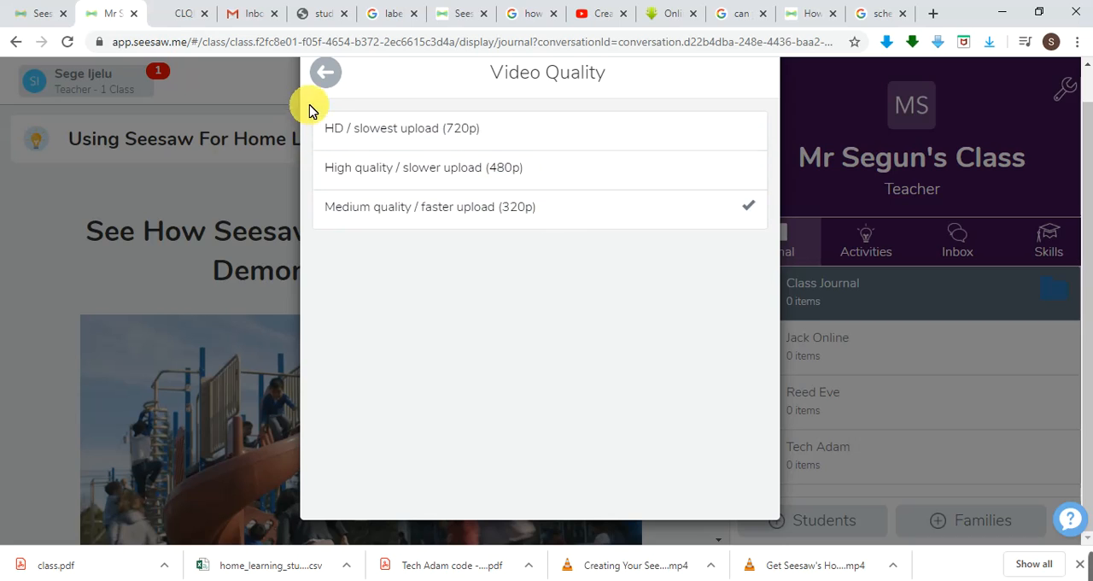
click(329, 78)
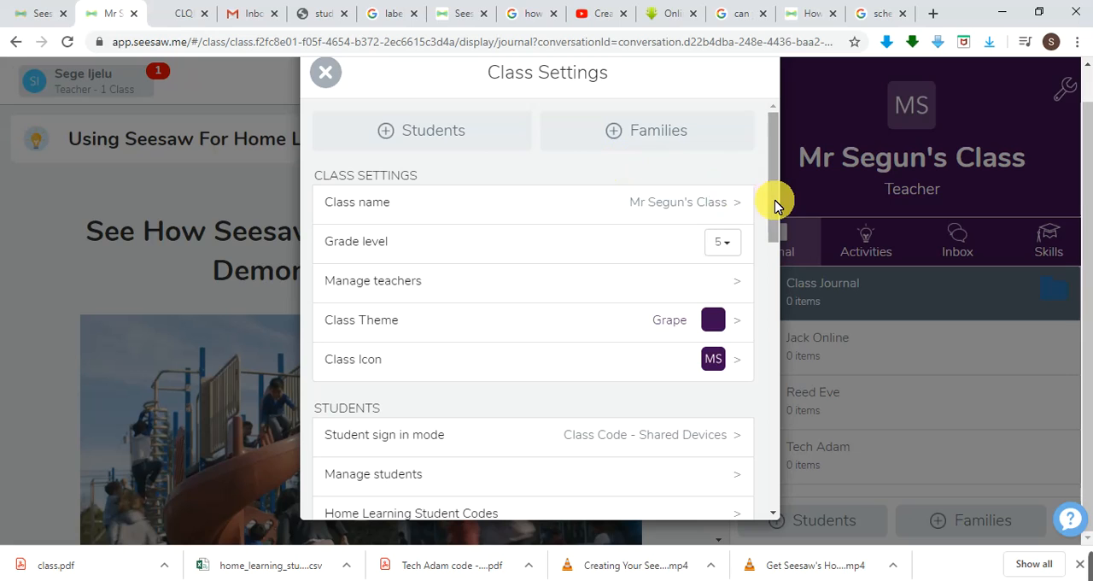
Open the form for adding students to the class and close it without adding anyone.
mouse_move(774, 200)
mouse_down()
mouse_move(775, 237)
mouse_move(772, 203)
mouse_up()
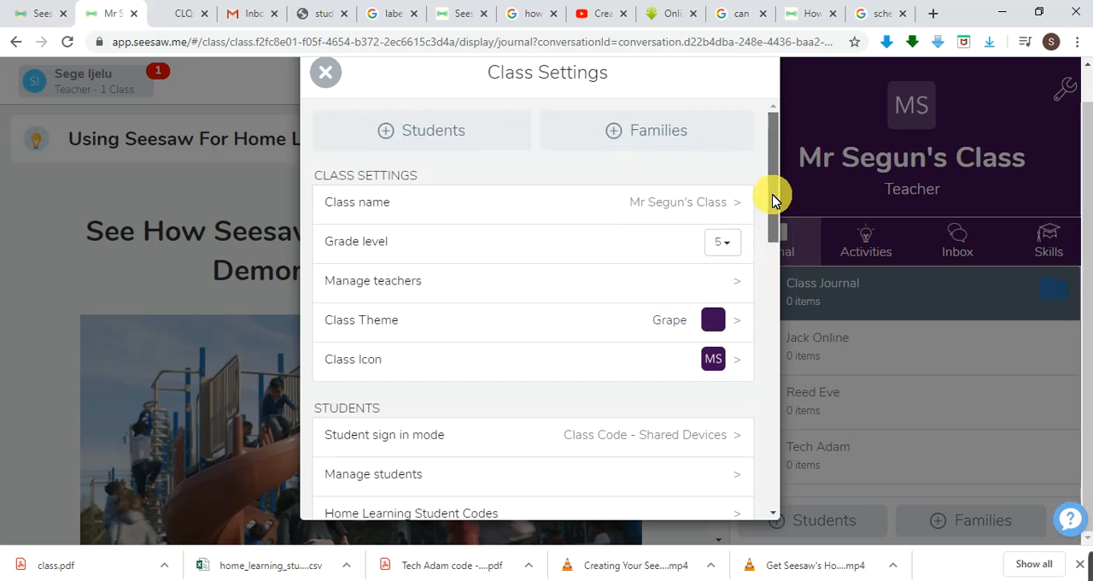
click(480, 151)
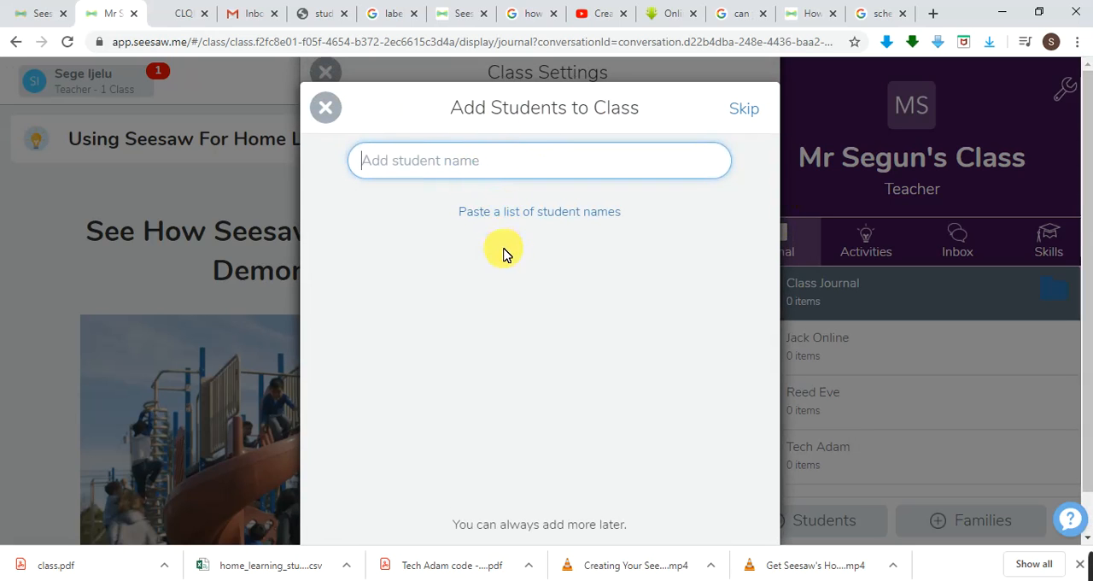
click(326, 109)
Read through the family access benefits on the parent and family invitation page, and close the class settings.
click(605, 137)
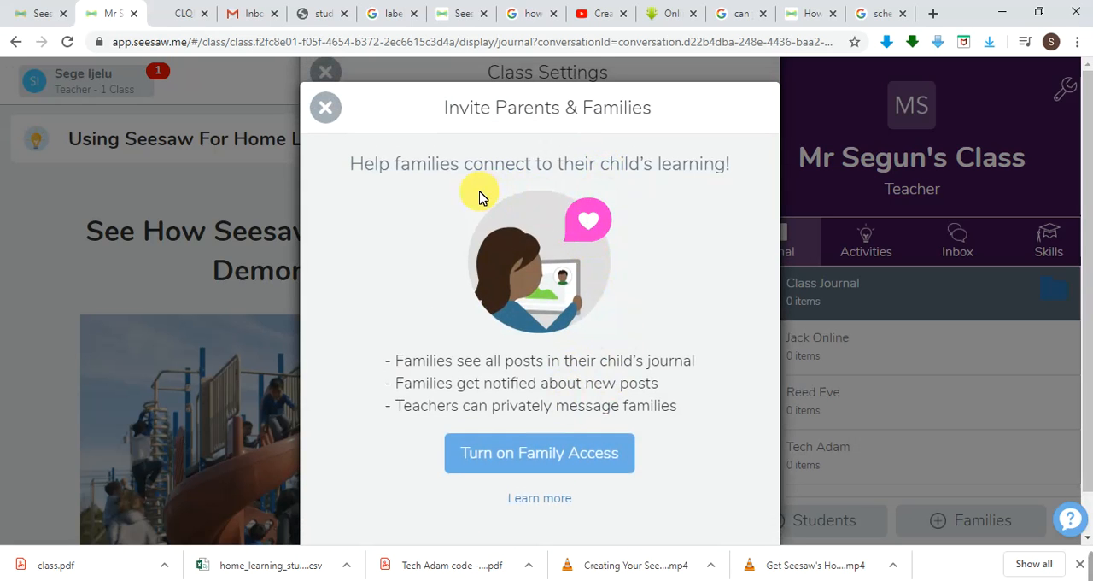
click(545, 455)
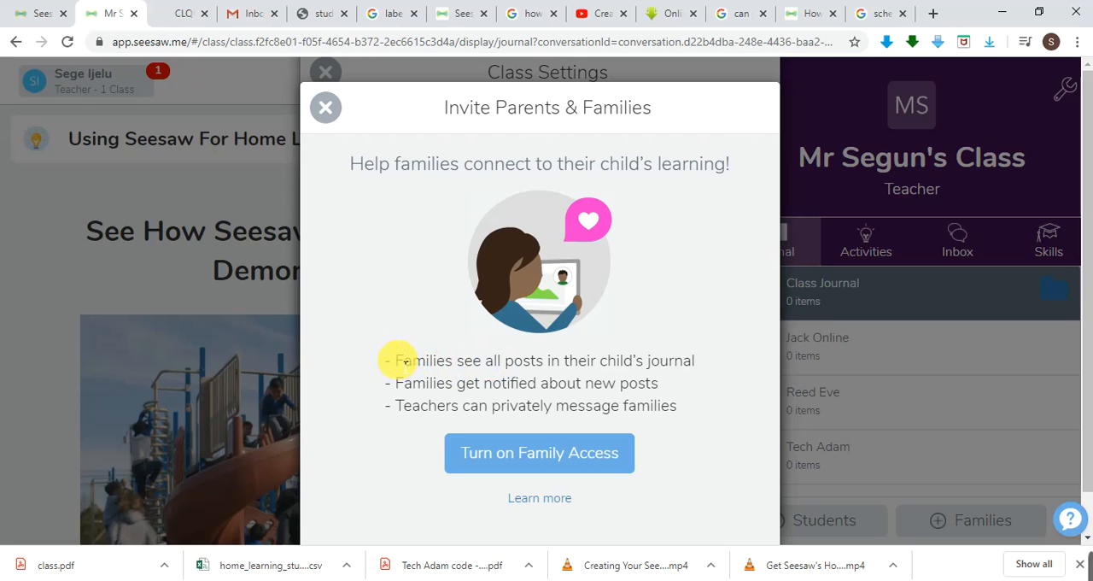
drag(398, 360, 703, 362)
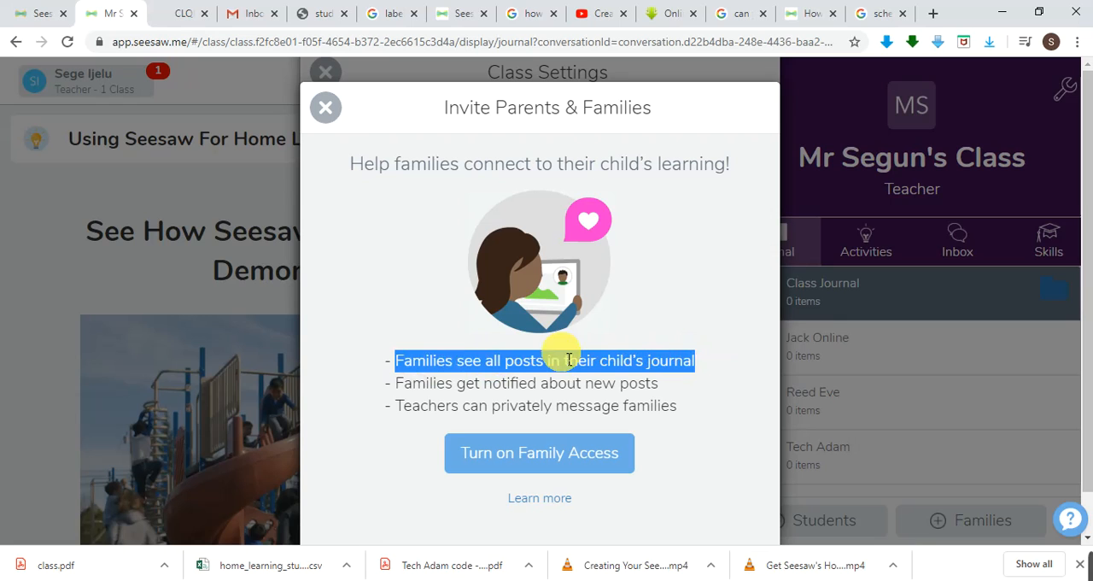
drag(393, 384, 670, 383)
drag(404, 407, 678, 417)
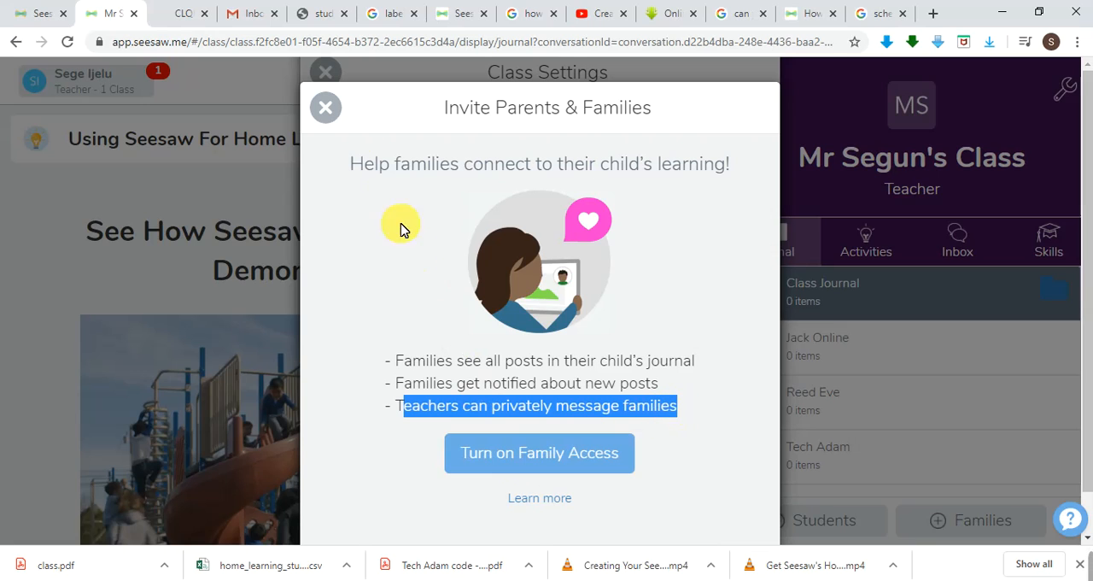
click(329, 108)
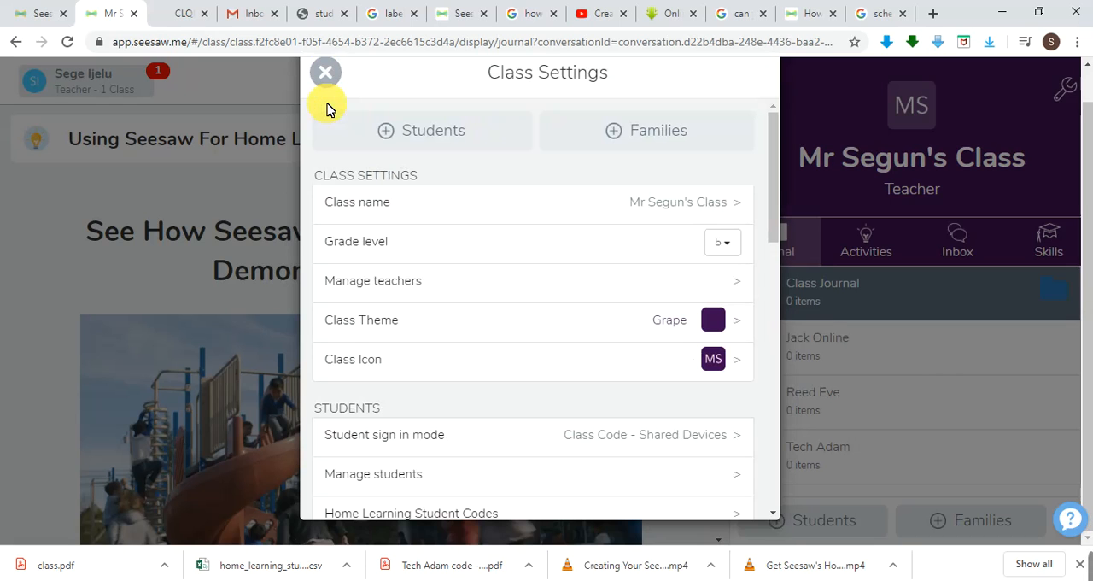
click(325, 73)
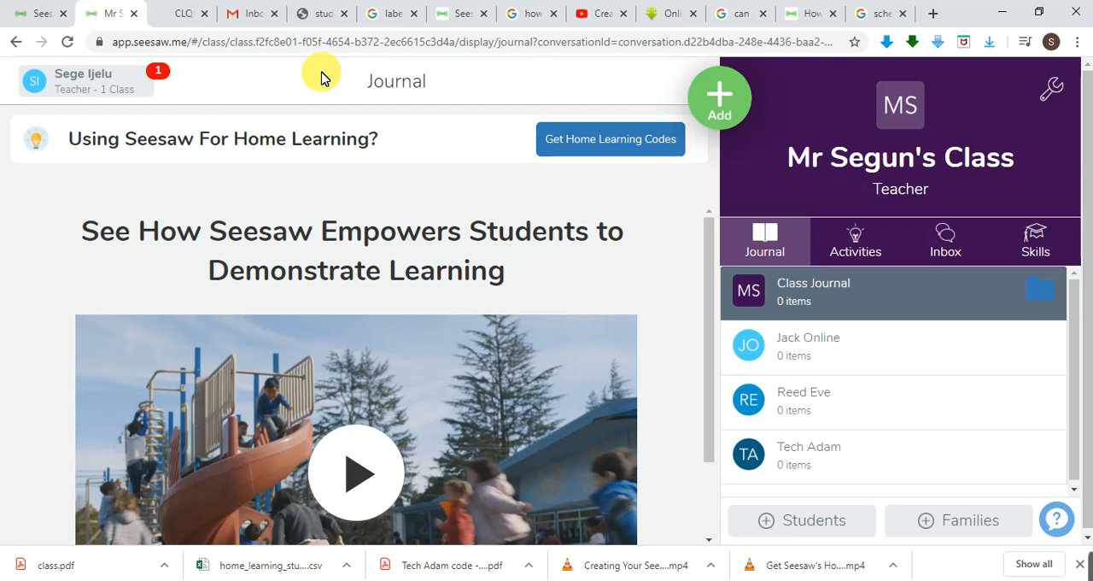